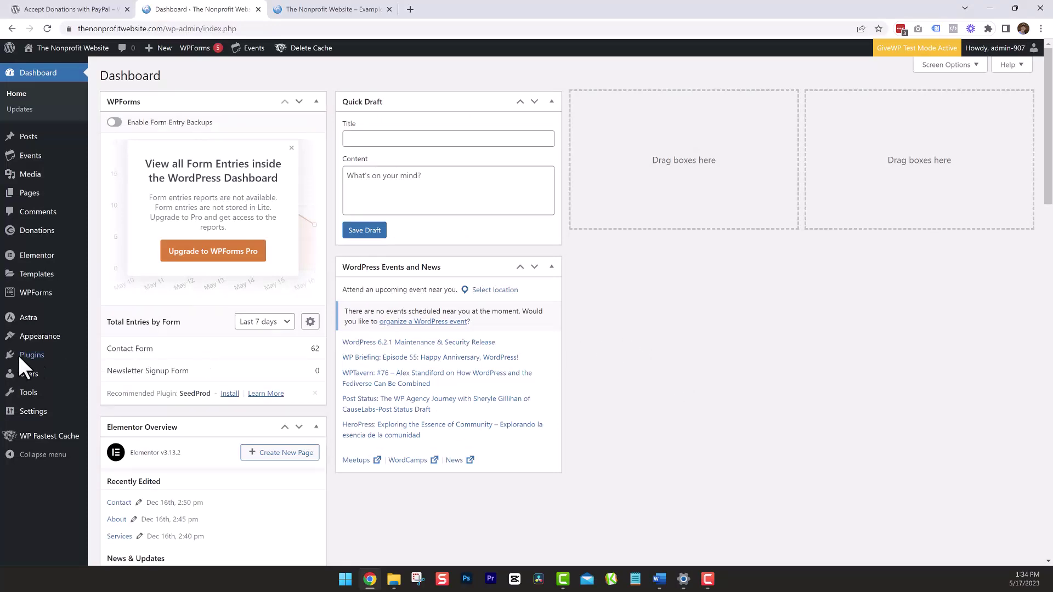
# Search for the Accept Donations with PayPal plugin on the page for adding new plugins.
pyautogui.moveTo(18, 355)
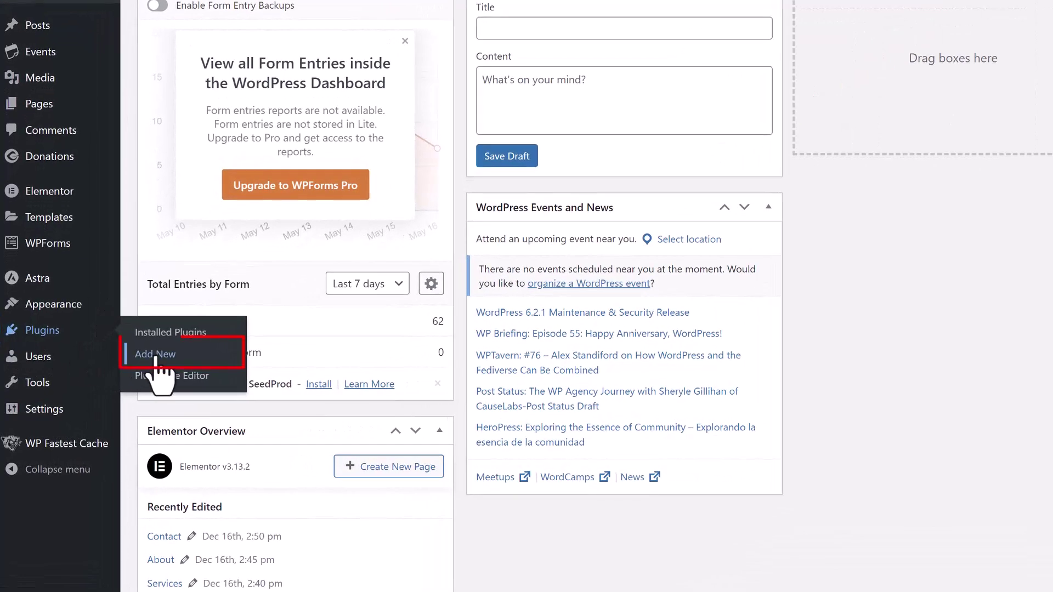
pyautogui.click(156, 355)
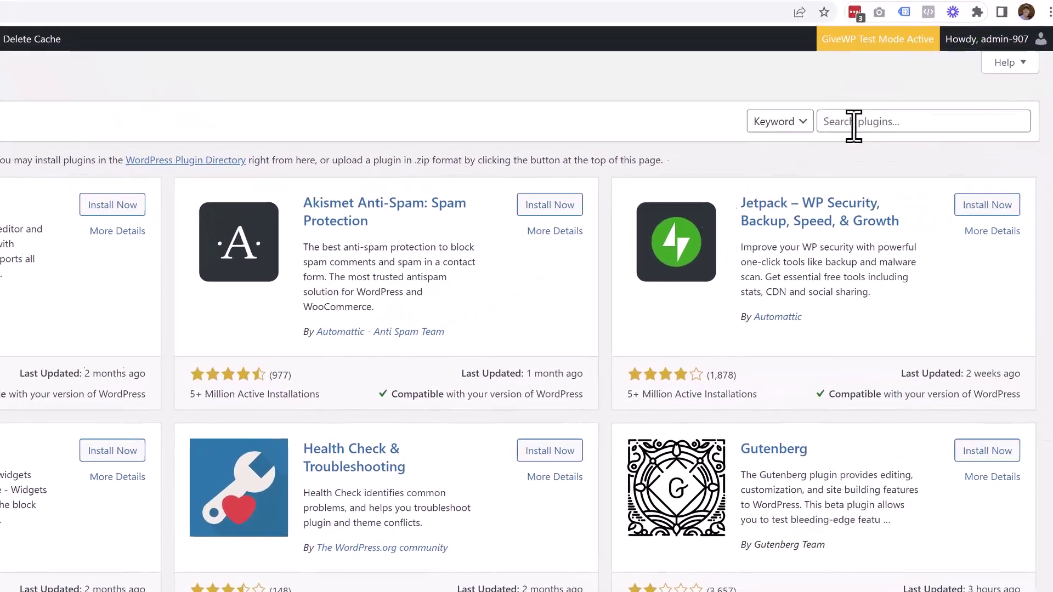
pyautogui.click(854, 125)
pyautogui.write('Accept Donations with PayPal')
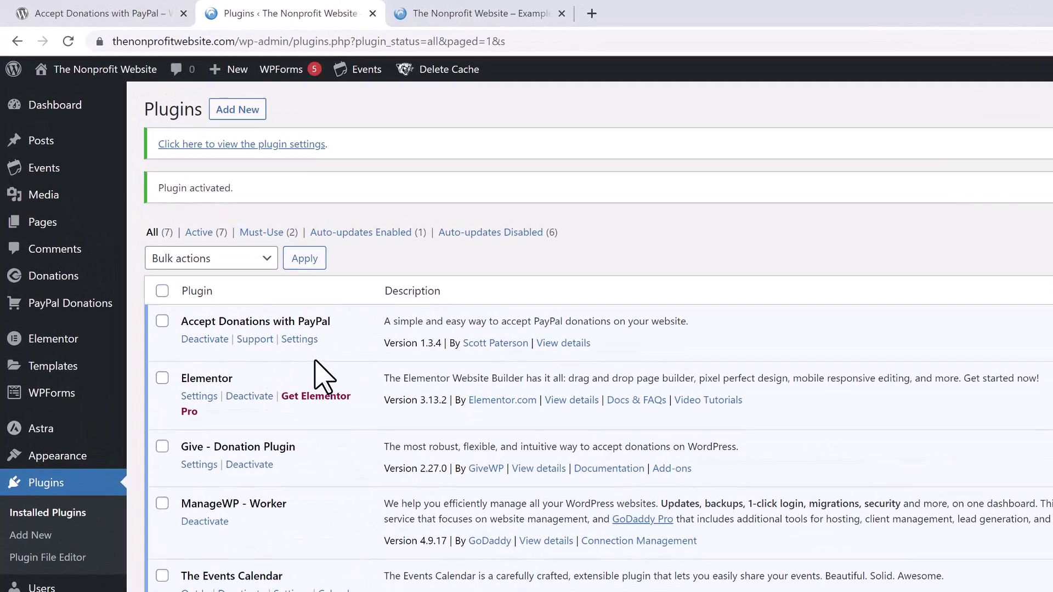
# Open the PayPal Donations settings page and check the language choices, keeping English.
pyautogui.moveTo(48, 210)
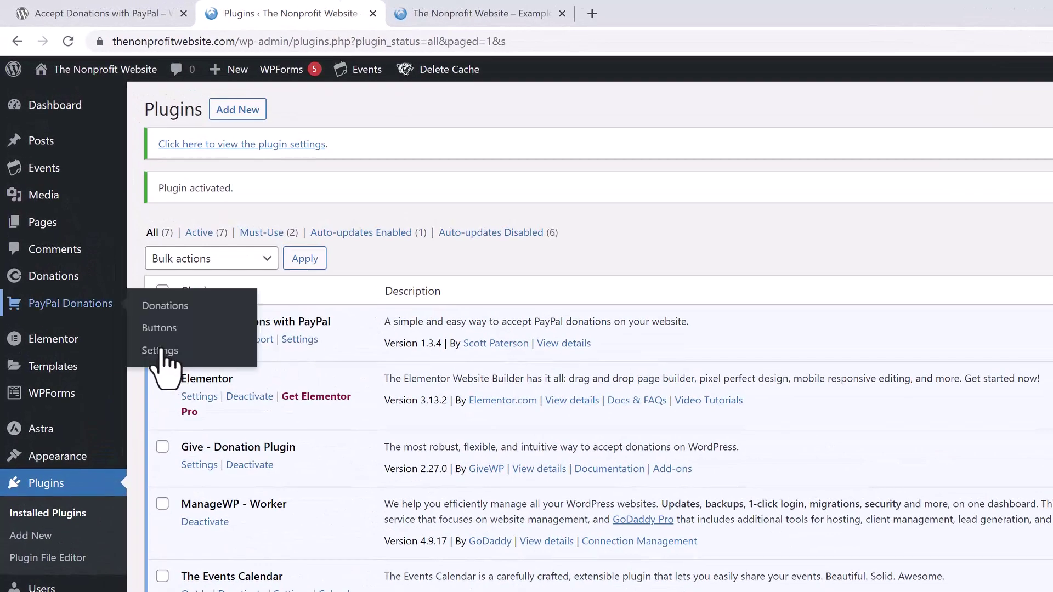
pyautogui.click(160, 351)
pyautogui.click(160, 351)
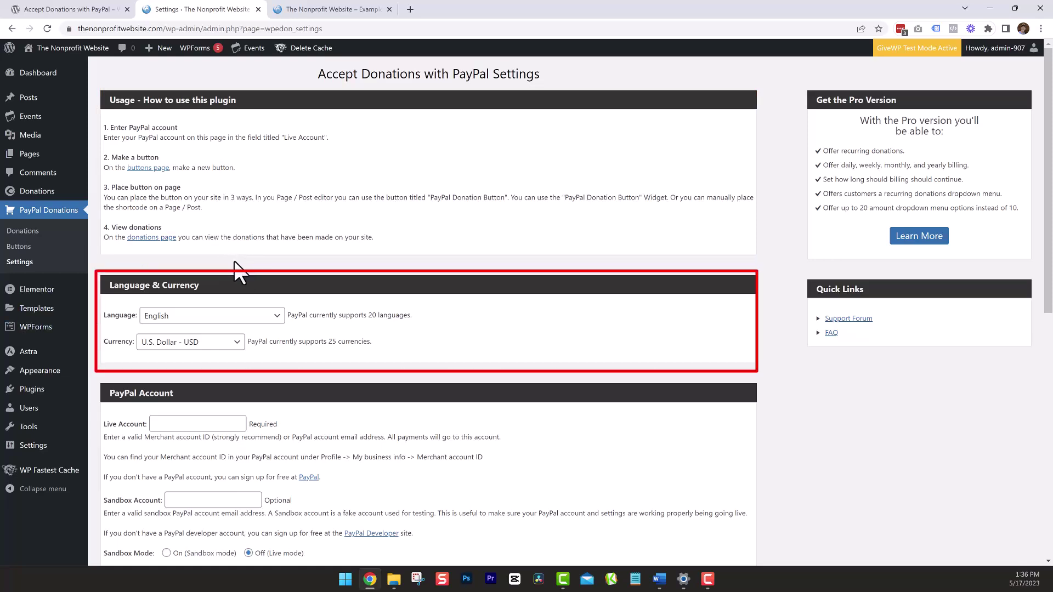
pyautogui.click(273, 318)
pyautogui.click(277, 321)
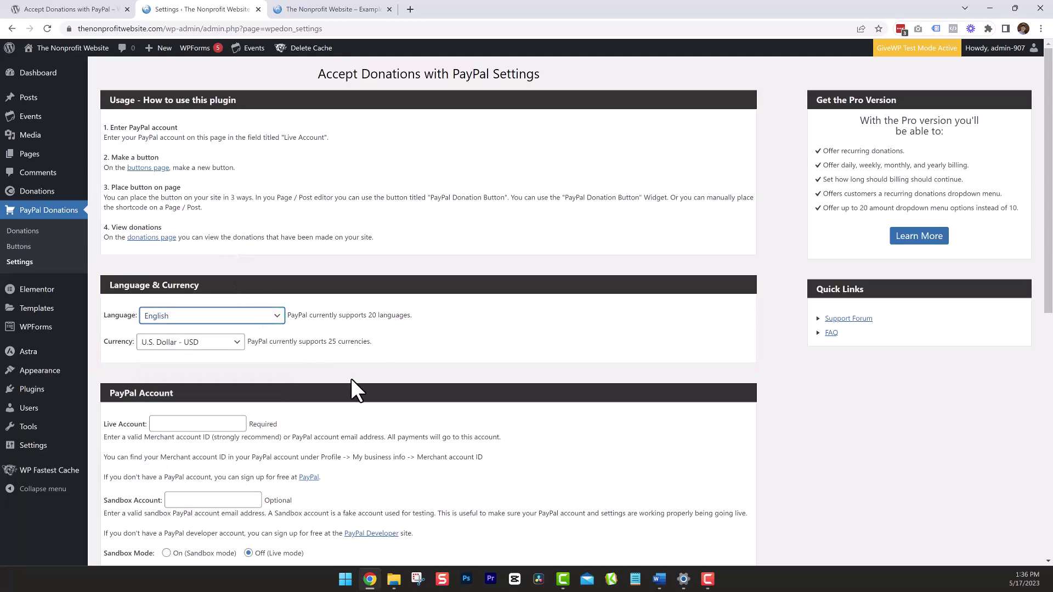
# Enter the PayPal account's e-mail address as the Live Account.
pyautogui.scroll(-4, 352, 380)
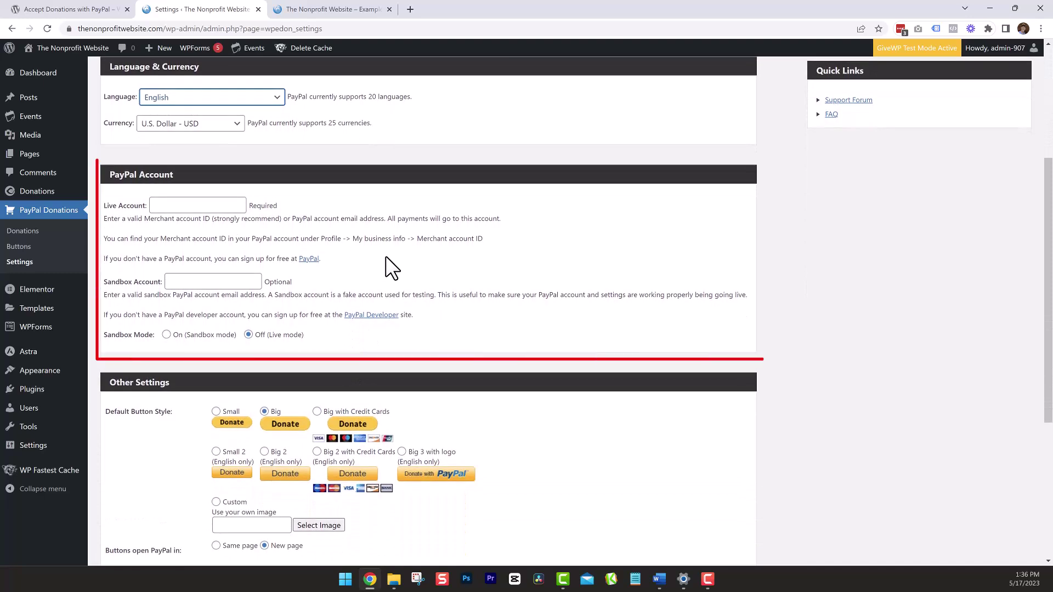
pyautogui.click(183, 205)
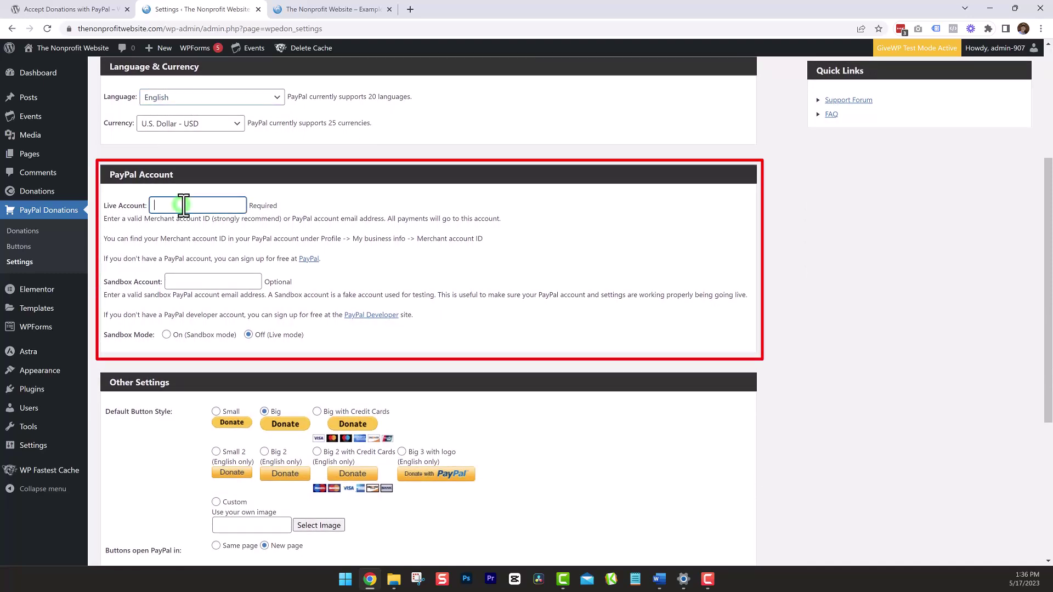
pyautogui.write('admin')
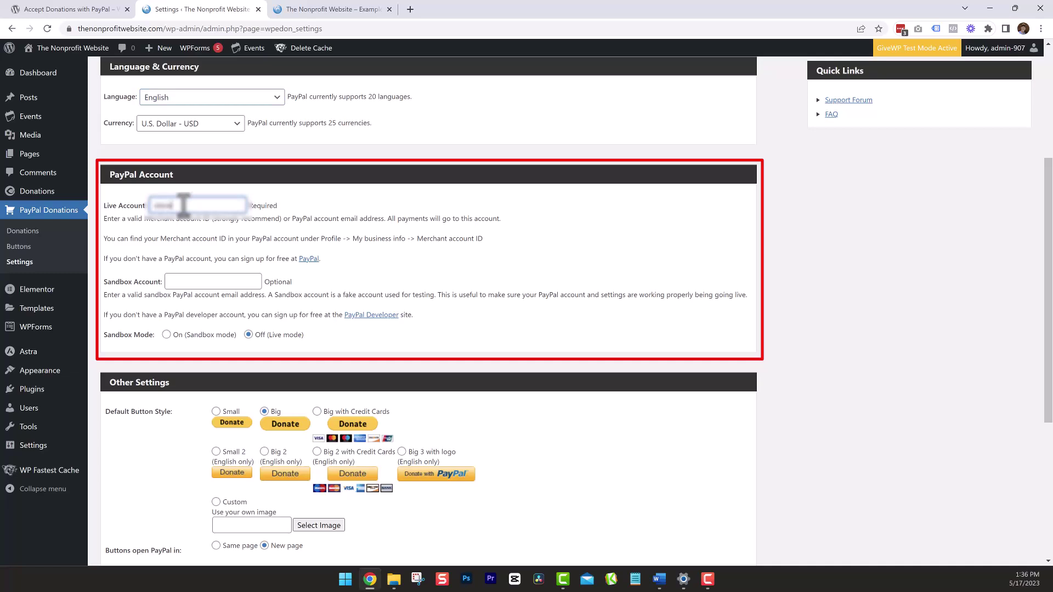
pyautogui.write('store')
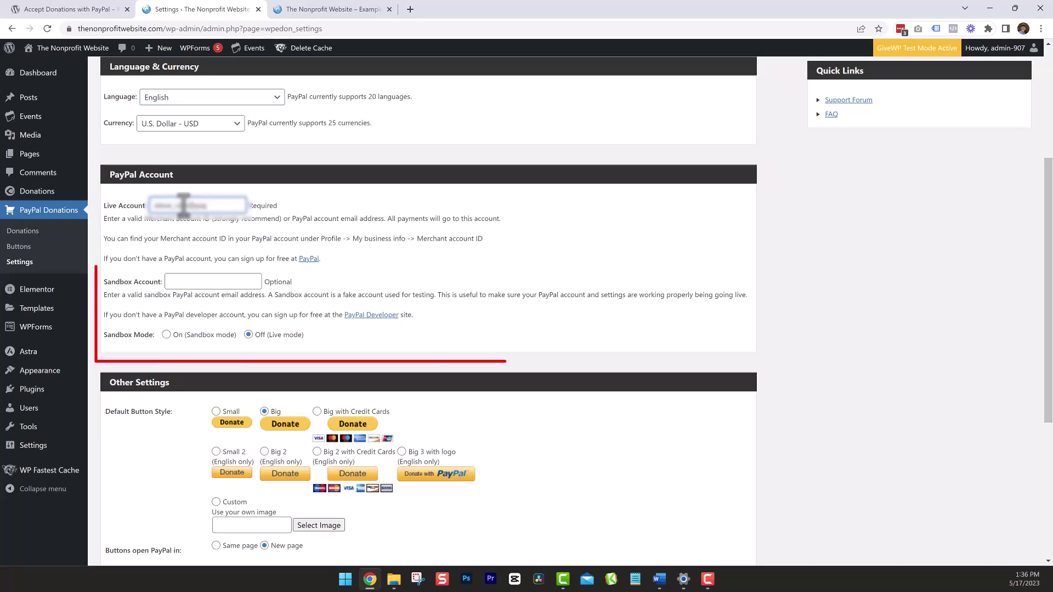
pyautogui.click(368, 345)
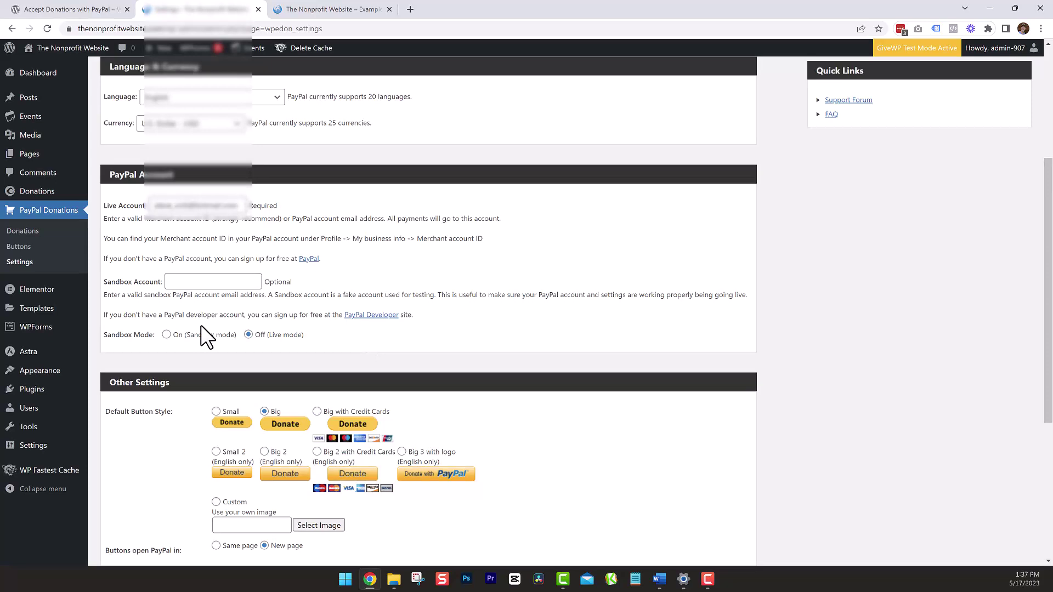
# Set the default button style to Big with Credit Cards, open PayPal in the same page, and prompt buyers to include a note.
pyautogui.scroll(-5, 201, 326)
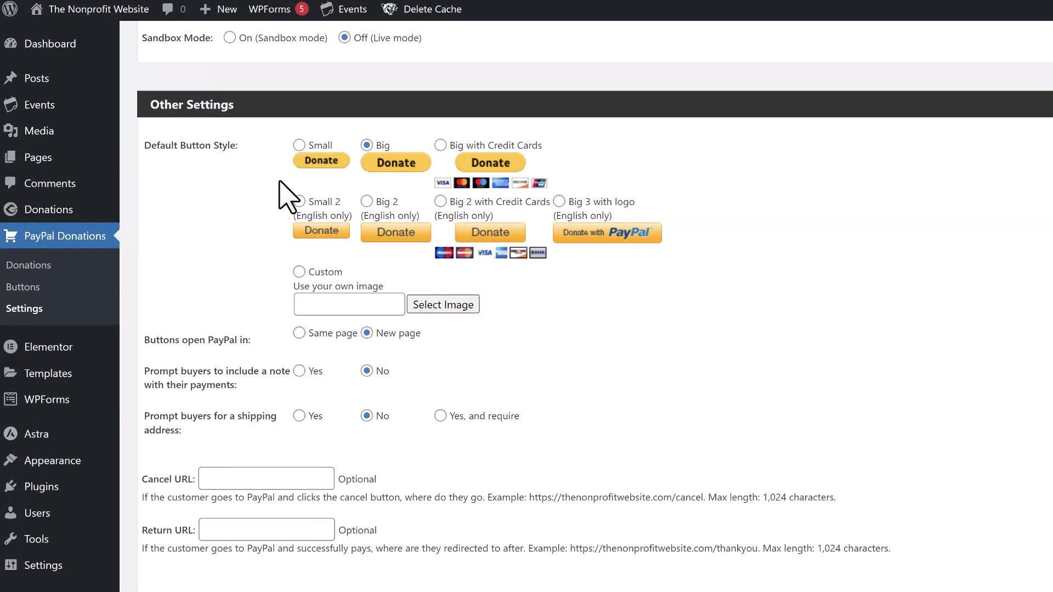
pyautogui.click(440, 146)
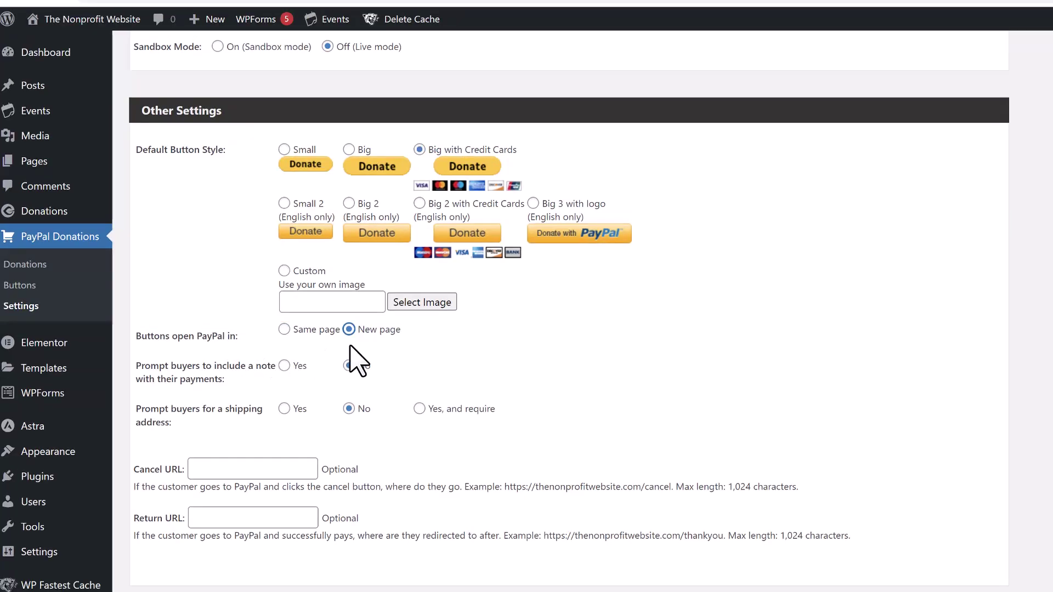
pyautogui.click(284, 329)
pyautogui.click(285, 367)
pyautogui.click(217, 469)
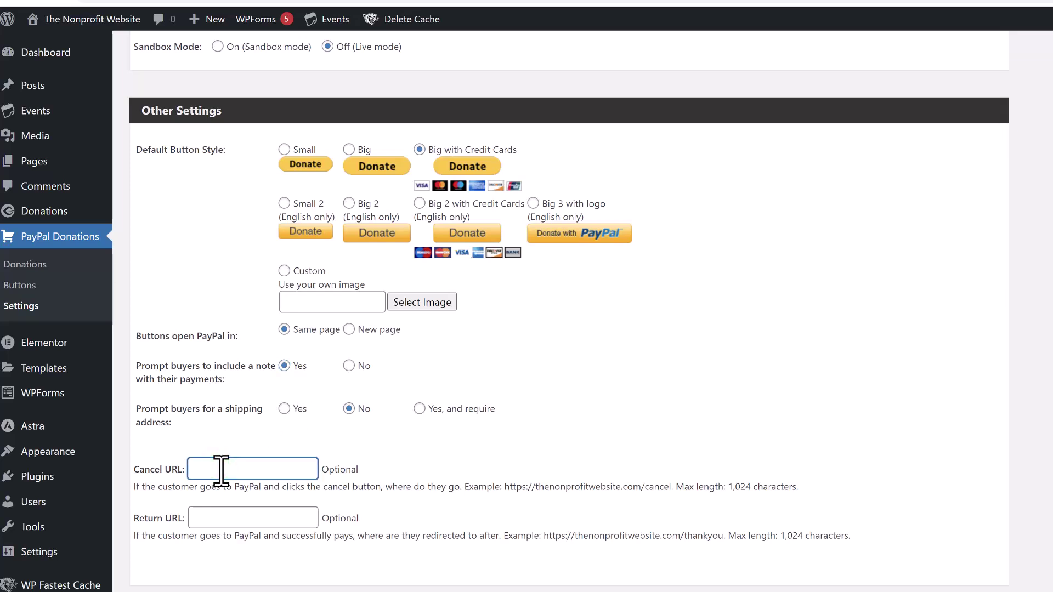
pyautogui.write('thenonprofitwebsite.com/')
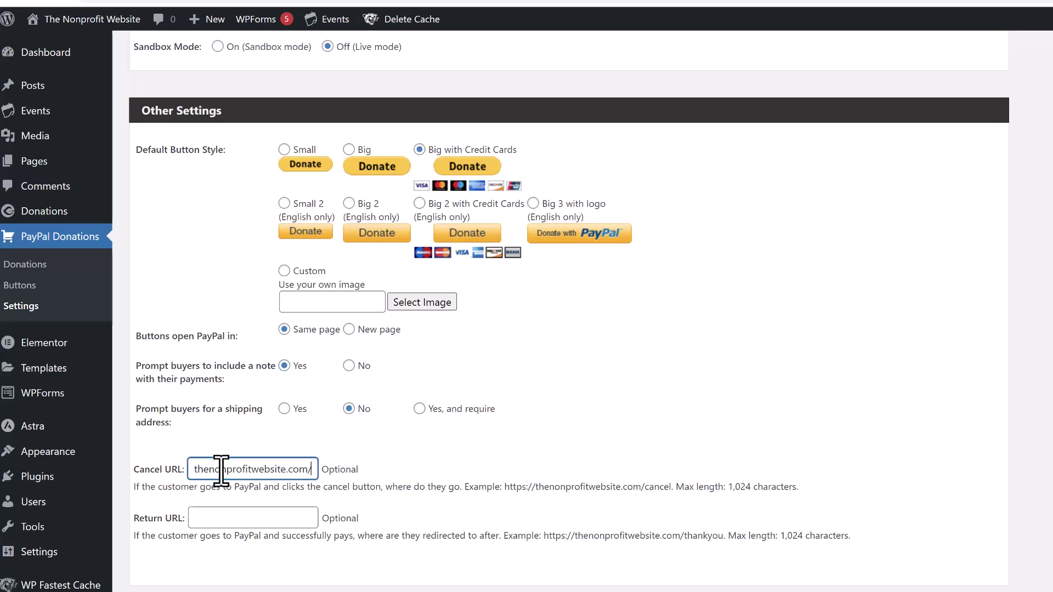
pyautogui.click(189, 431)
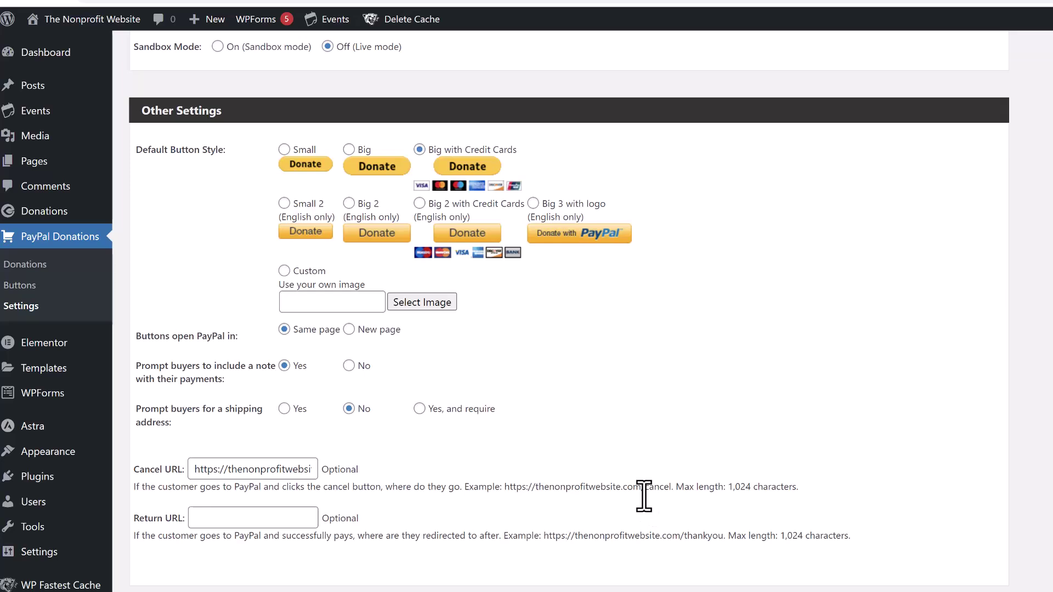
pyautogui.click(213, 524)
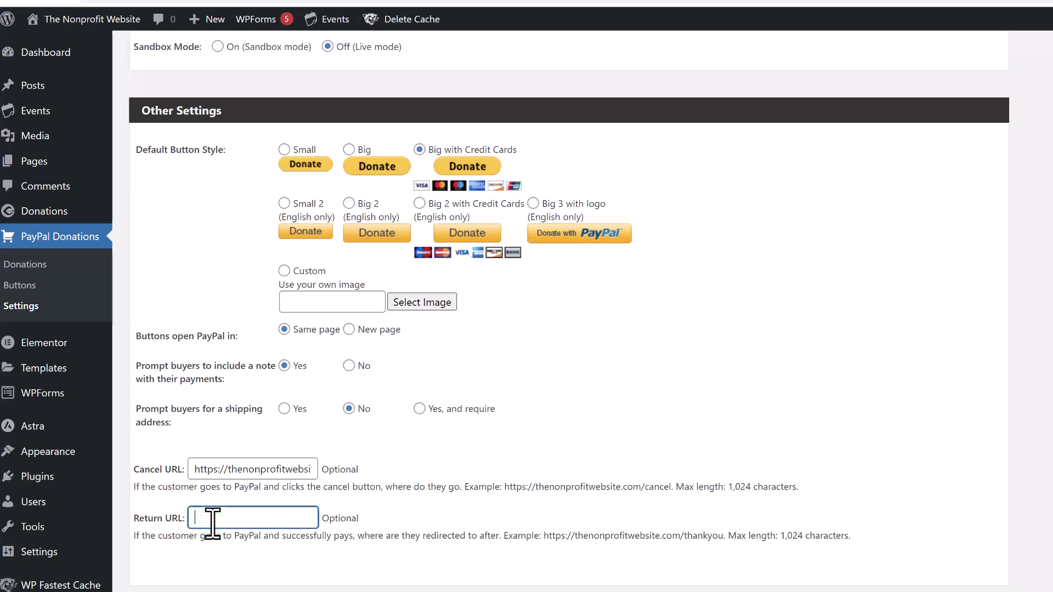
pyautogui.hotkey('ctrl', 'v')
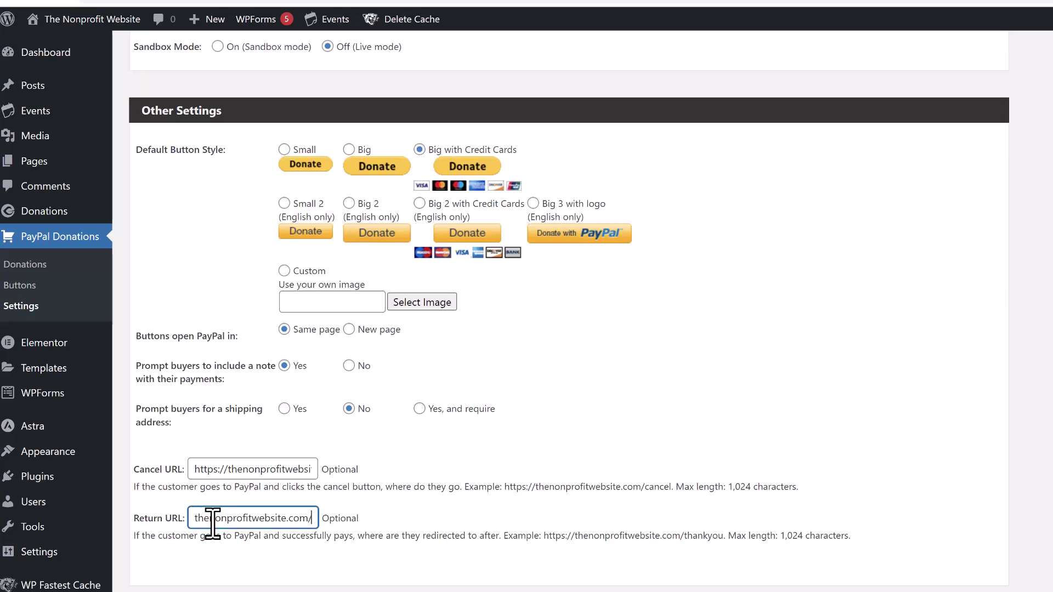
pyautogui.click(219, 543)
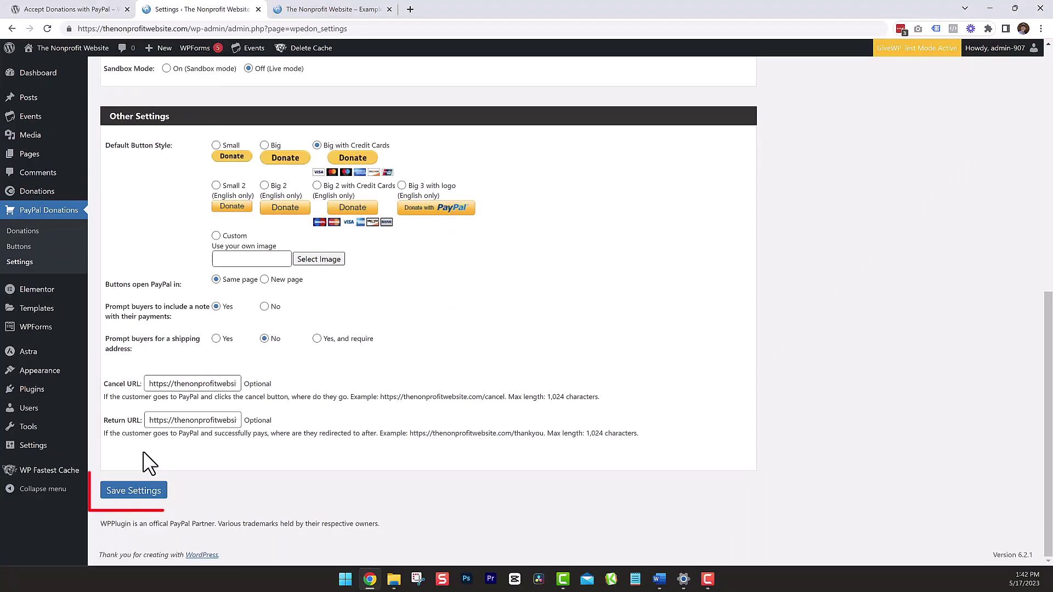
pyautogui.click(131, 490)
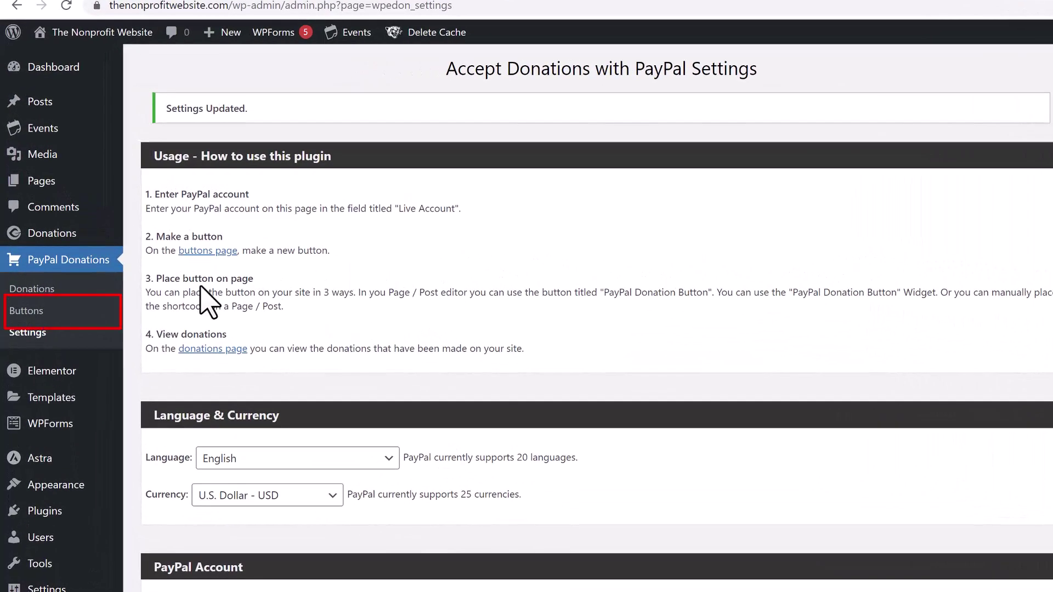
# Start a new PayPal donation button with the purpose "Buy Text Books" and a donation amount of 50.
pyautogui.click(27, 315)
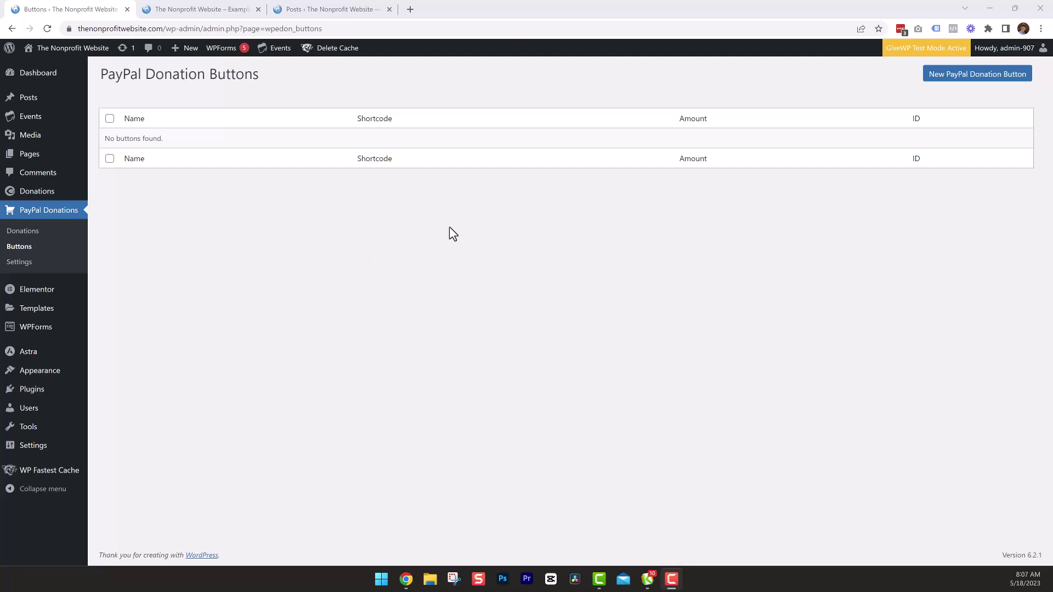
pyautogui.click(950, 85)
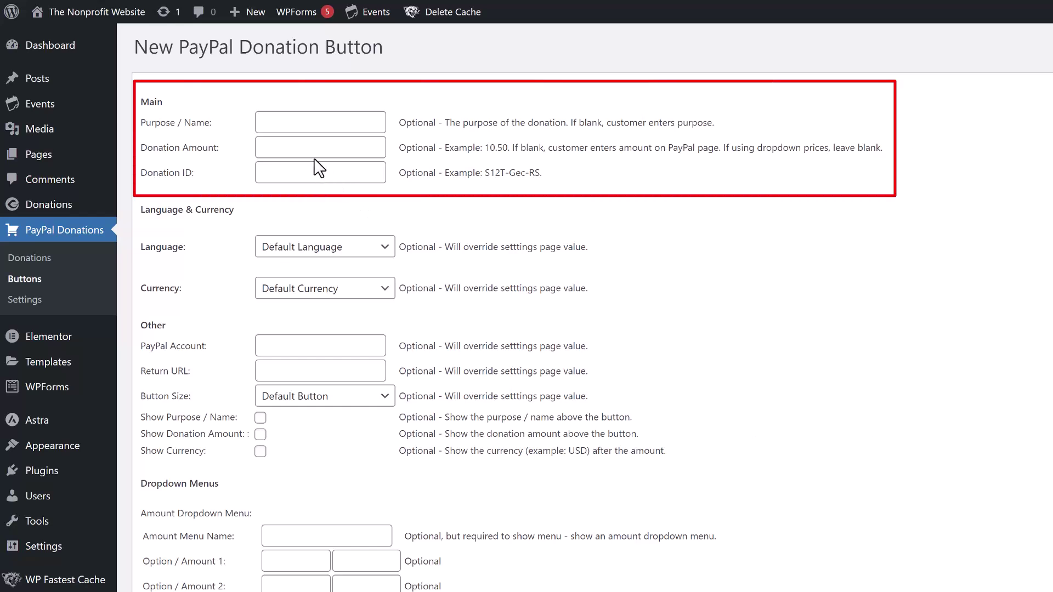
pyautogui.click(265, 118)
pyautogui.click(329, 155)
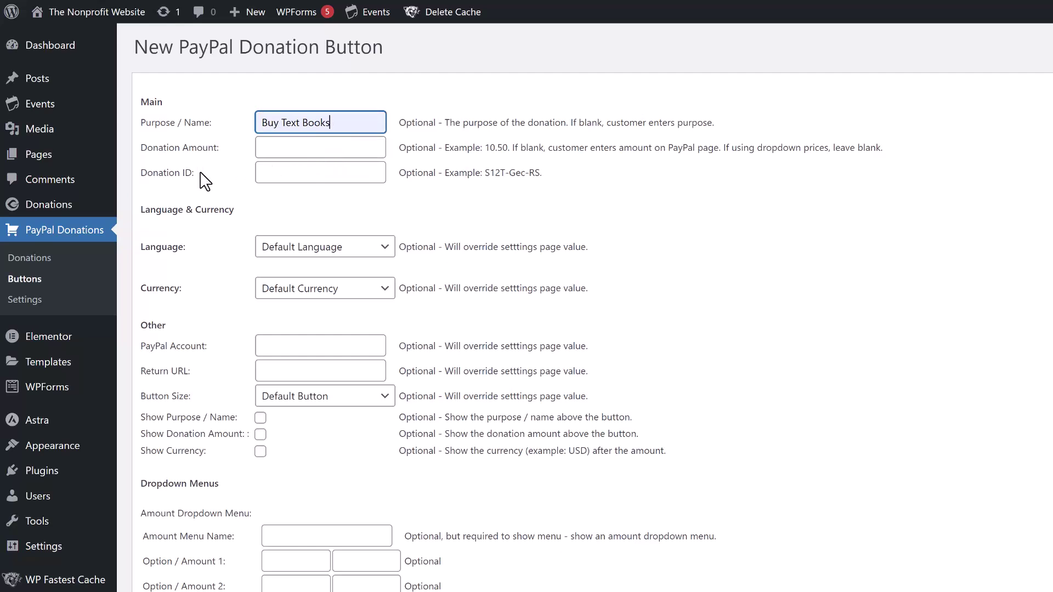
pyautogui.click(286, 147)
pyautogui.click(321, 181)
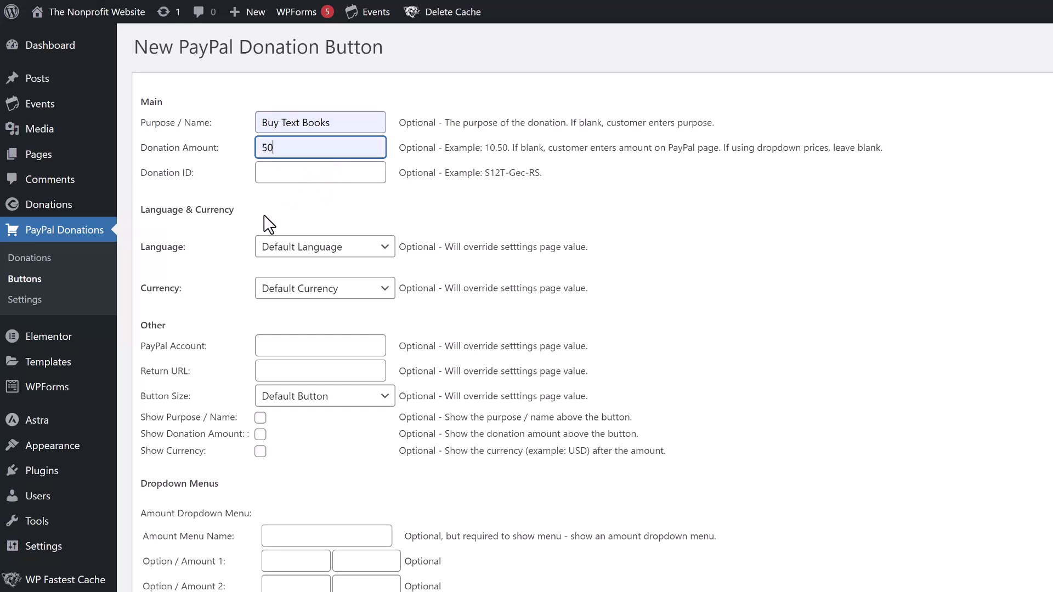
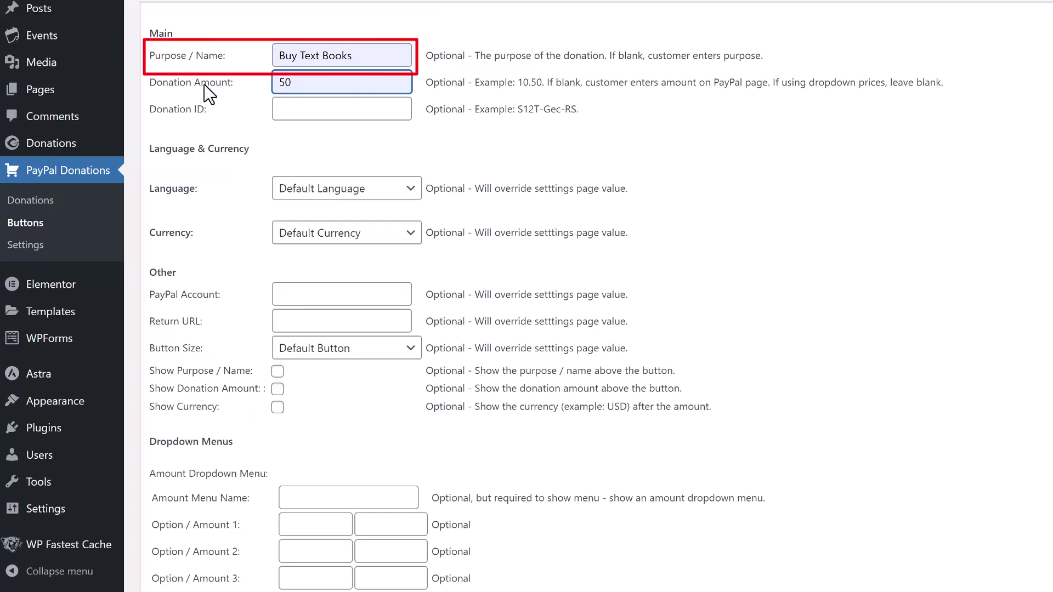
# Enable showing the purpose/name and the donation amount above the button, and save the donation button.
pyautogui.click(277, 372)
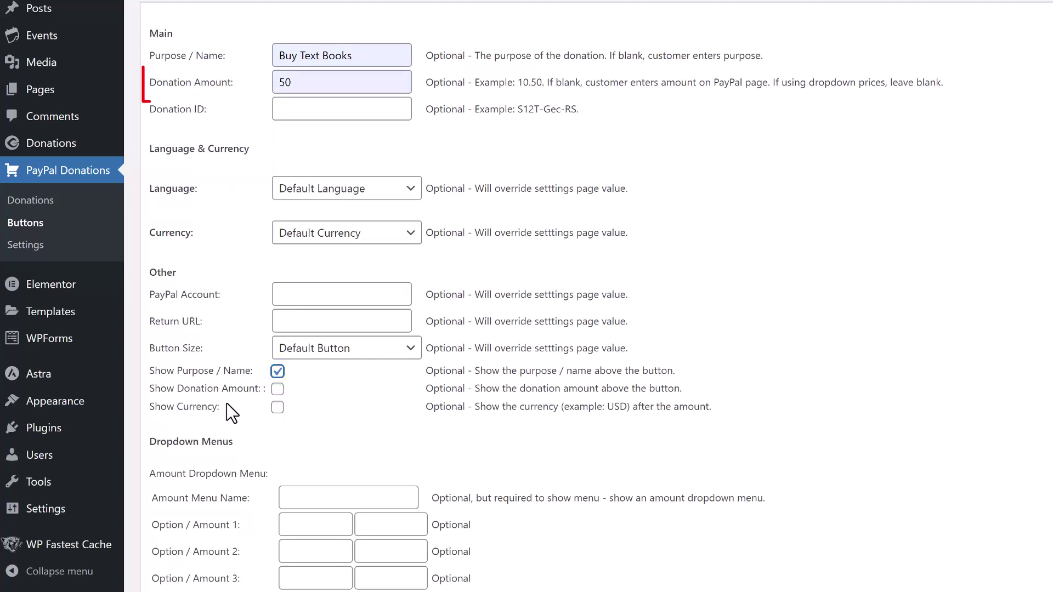
pyautogui.click(278, 389)
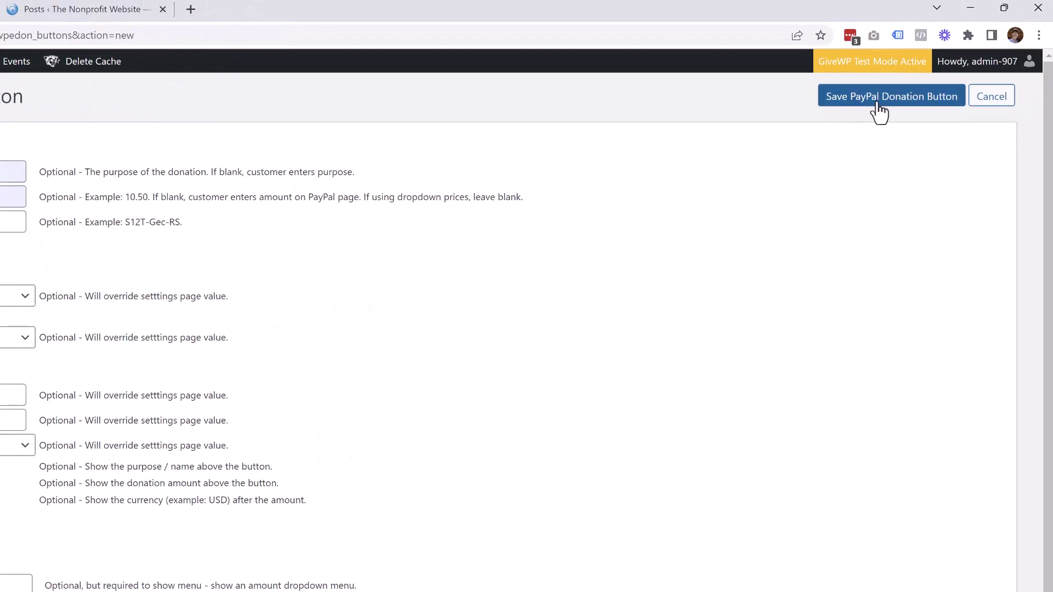
pyautogui.click(878, 97)
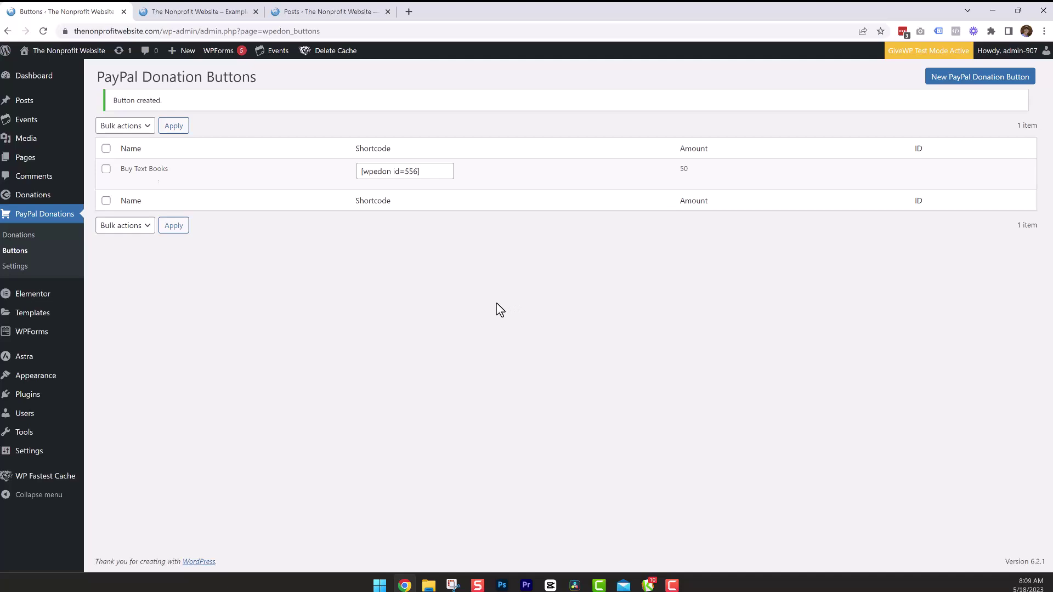
# Select the shortcode of the Buy Text Books button in the list of donation buttons.
pyautogui.moveTo(427, 169); pyautogui.dragTo(325, 165)
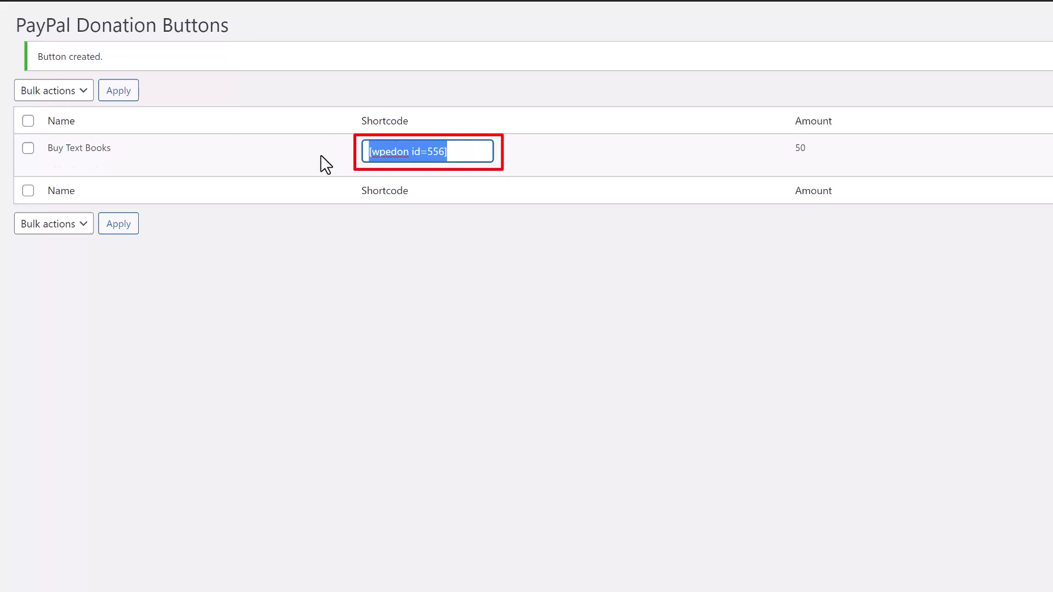
pyautogui.click(292, 353)
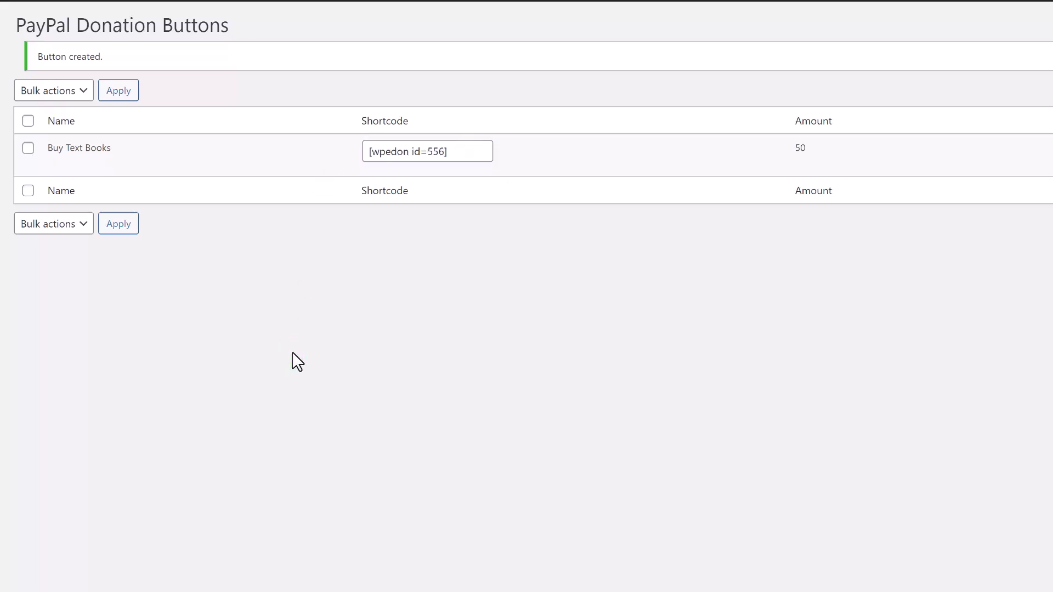
# Create a new post in a separate browser tab and title it "PayPal Button Examples".
pyautogui.moveTo(0, 72)
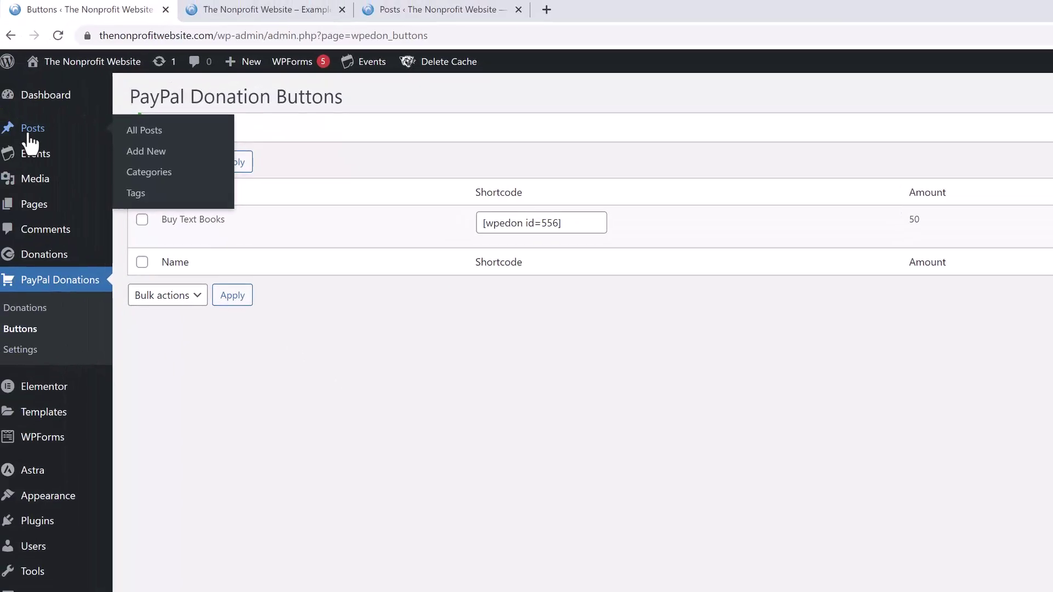
pyautogui.rightClick(144, 163)
pyautogui.click(159, 170)
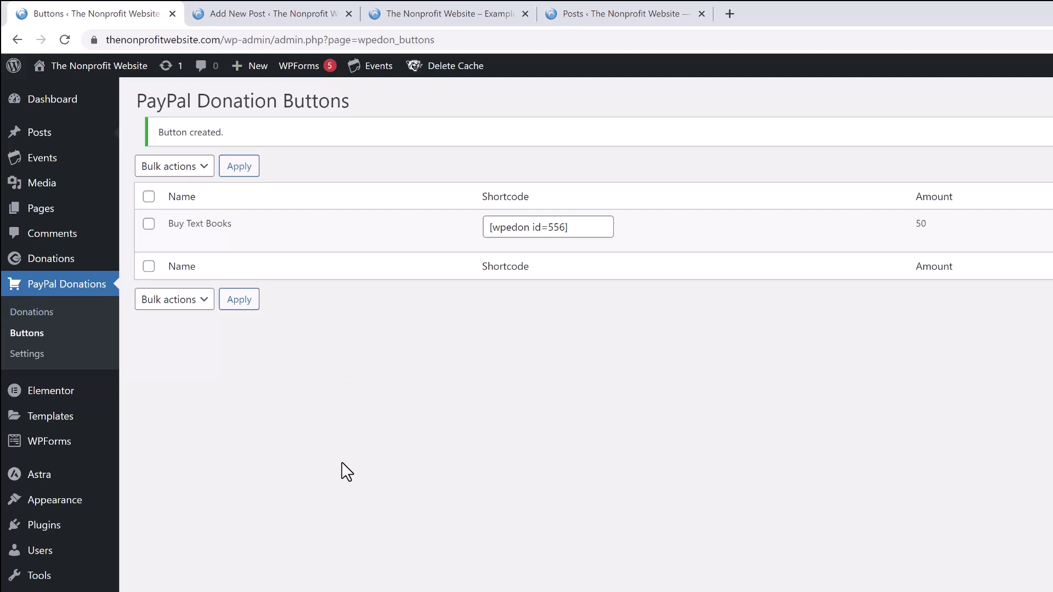
pyautogui.click(258, 9)
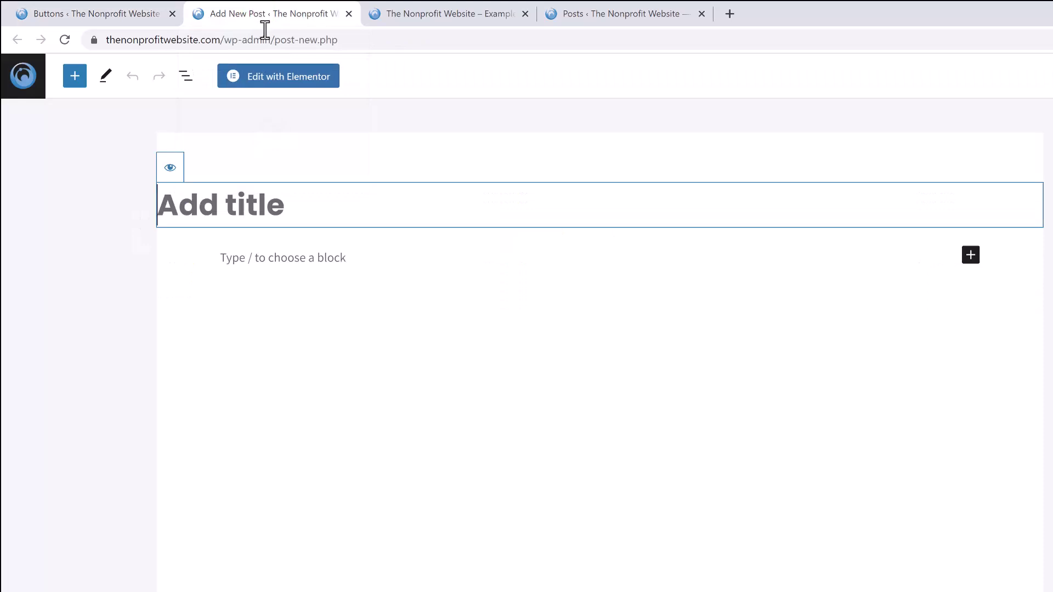
pyautogui.click(309, 212)
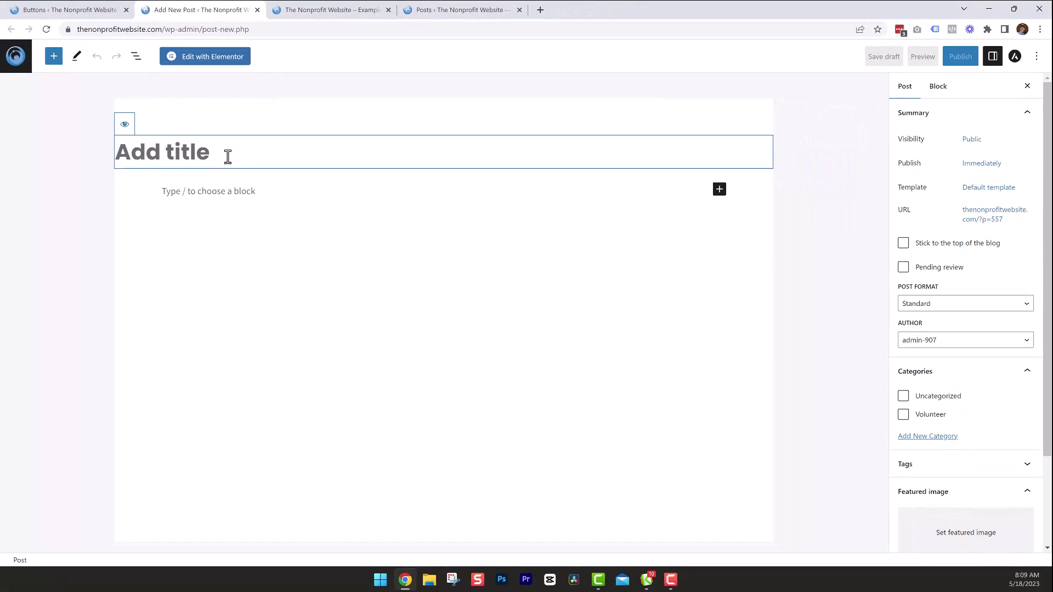
pyautogui.write('PayPal Button Examples')
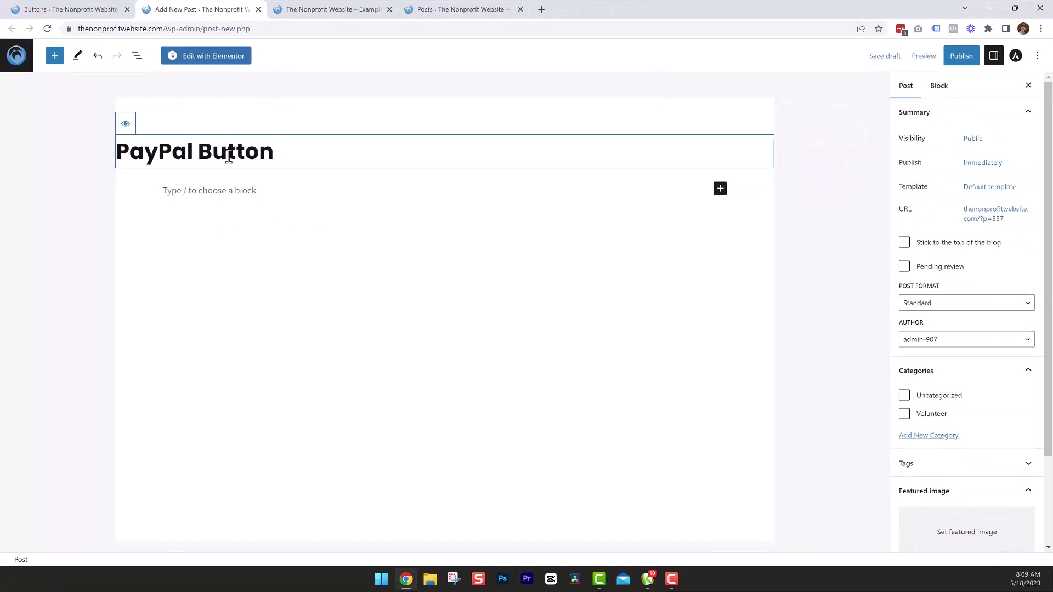
# Add a paragraph reading "This is some test content." below the post title and save the draft.
pyautogui.click(229, 192)
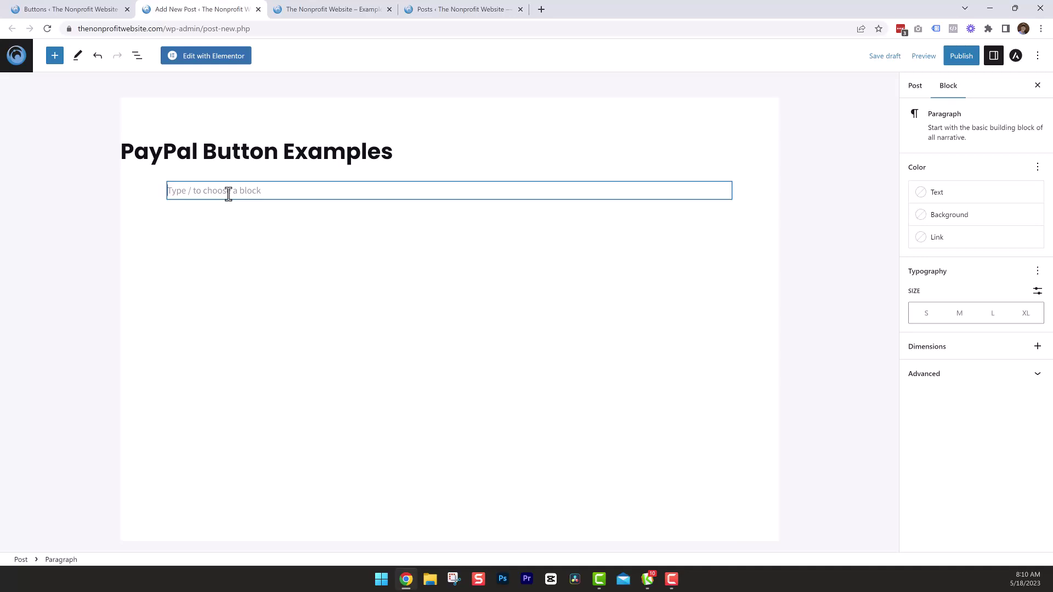
pyautogui.write('This is some test content.')
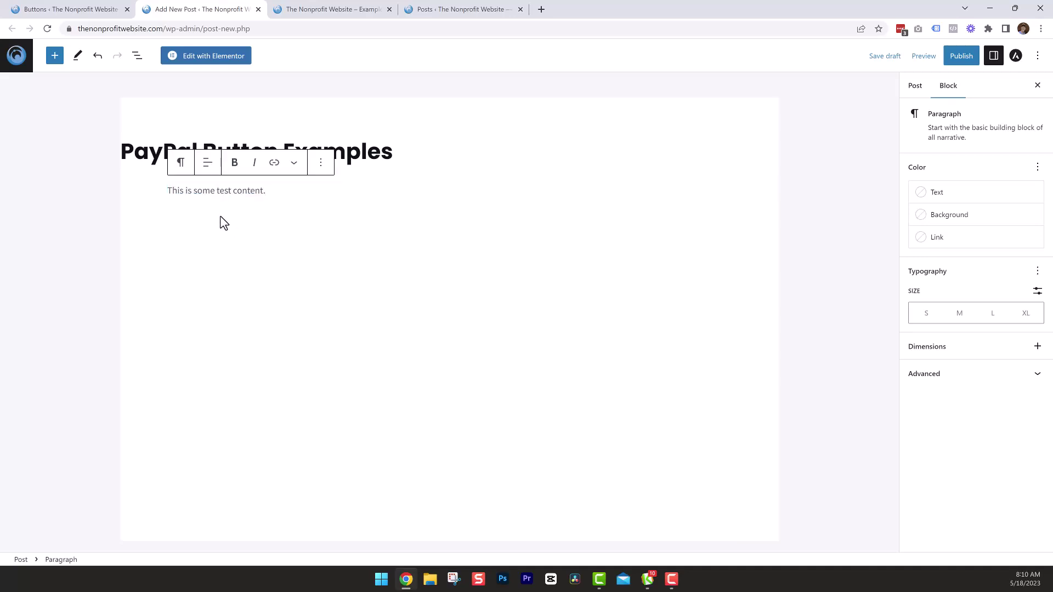
pyautogui.click(221, 216)
pyautogui.hotkey('ctrl', 's')
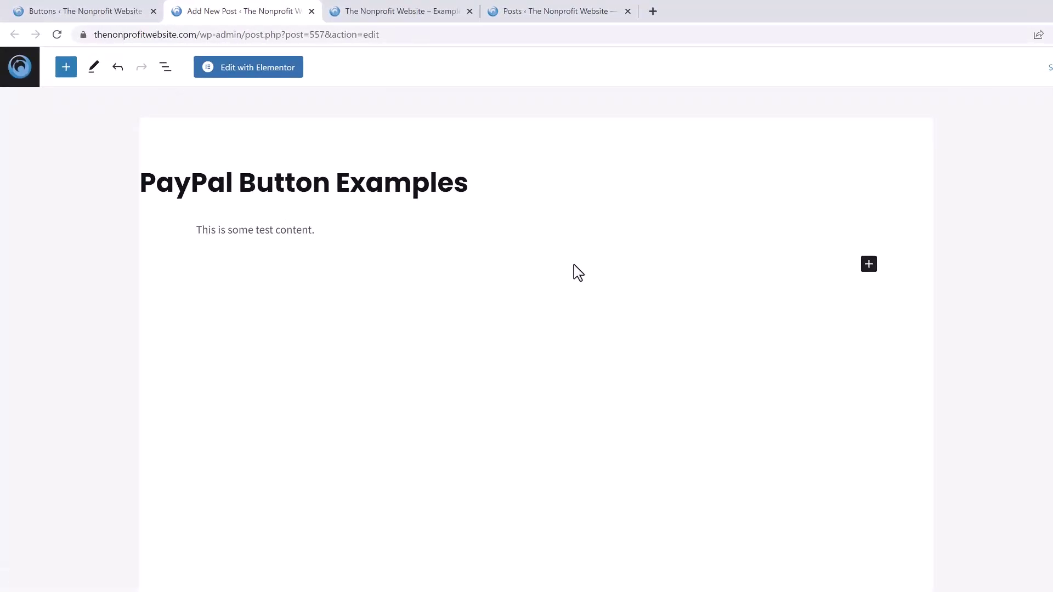
# Insert a Shortcode block below the paragraph containing the Buy Text Books shortcode [wpedon id=556].
pyautogui.click(774, 266)
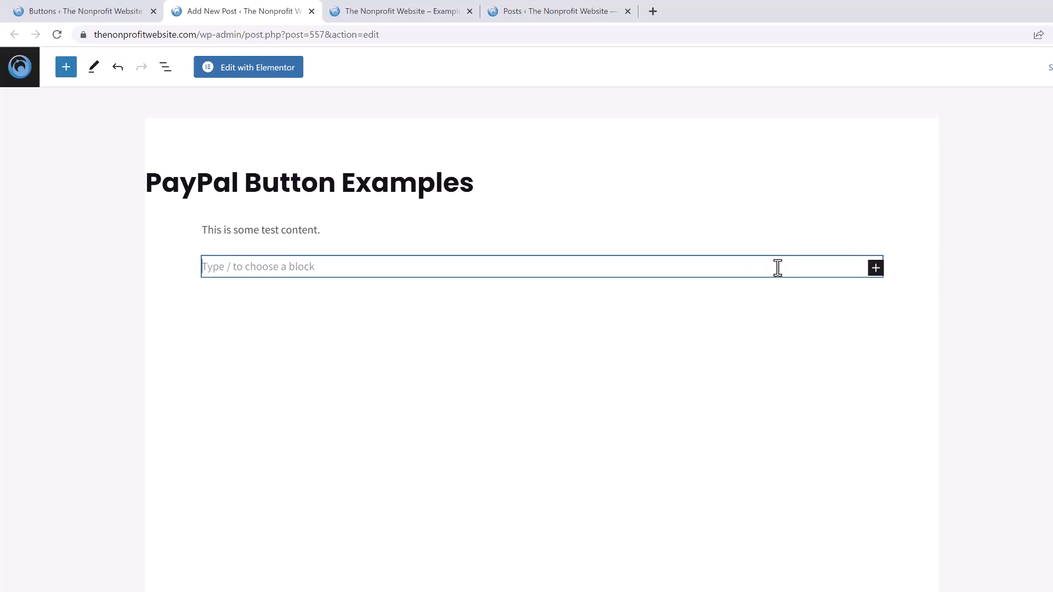
pyautogui.click(876, 268)
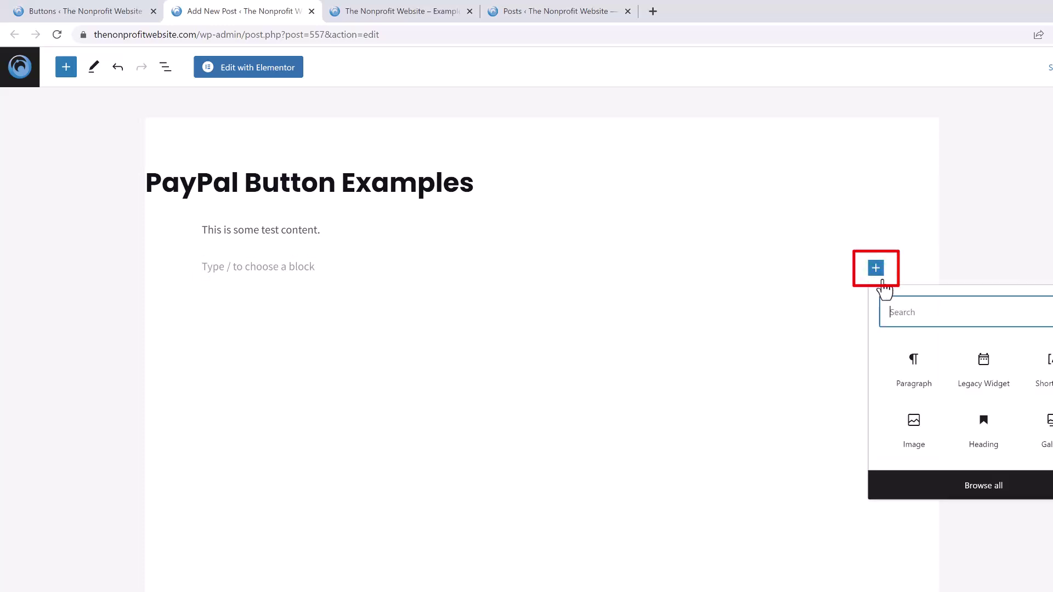
pyautogui.click(907, 316)
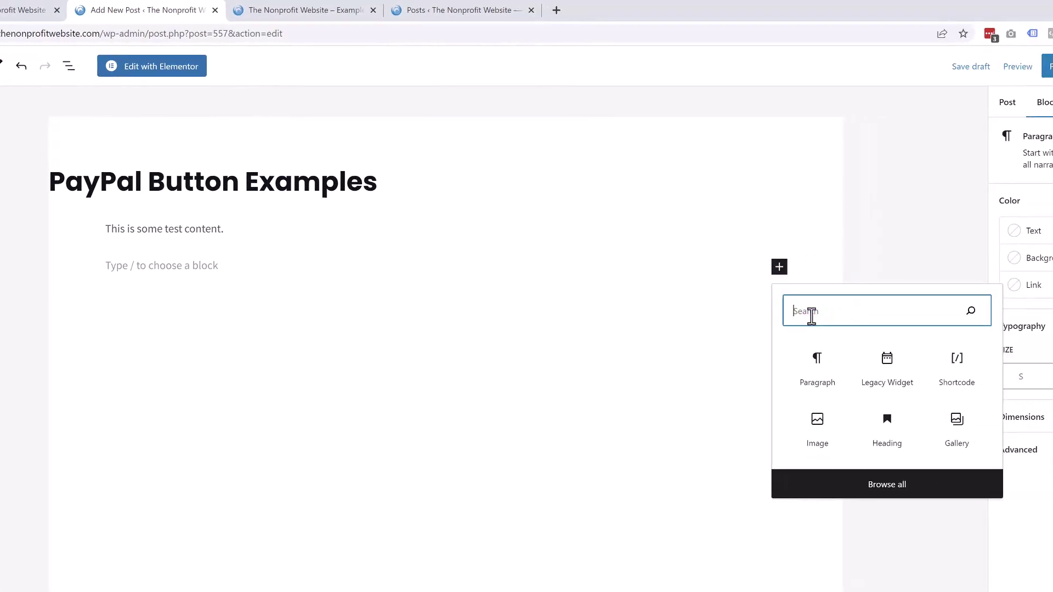
pyautogui.write('short')
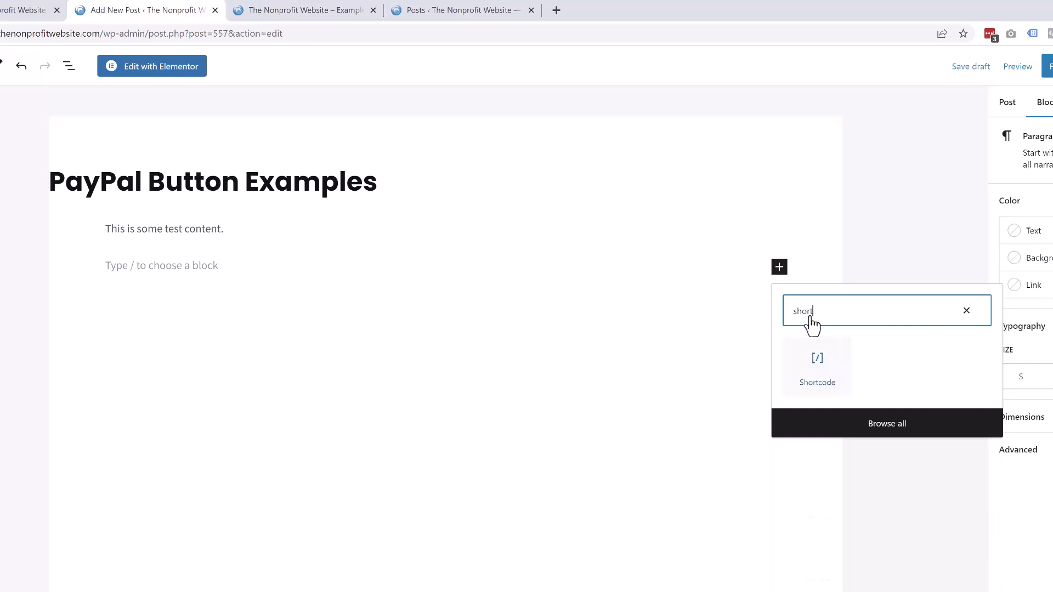
pyautogui.write('r')
pyautogui.click(811, 361)
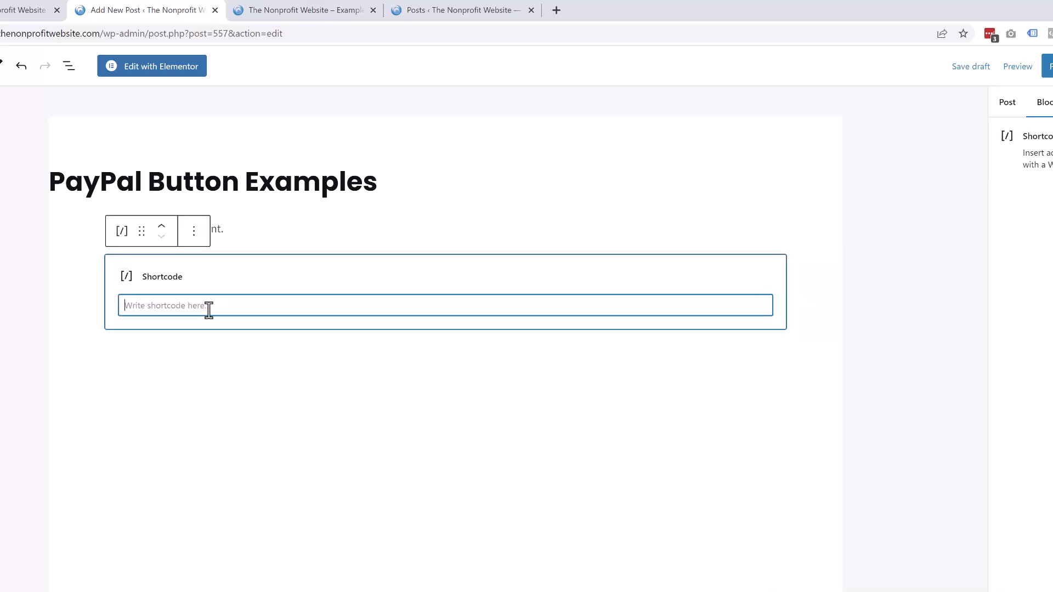
pyautogui.write('[wpedon id=556]')
pyautogui.click(216, 394)
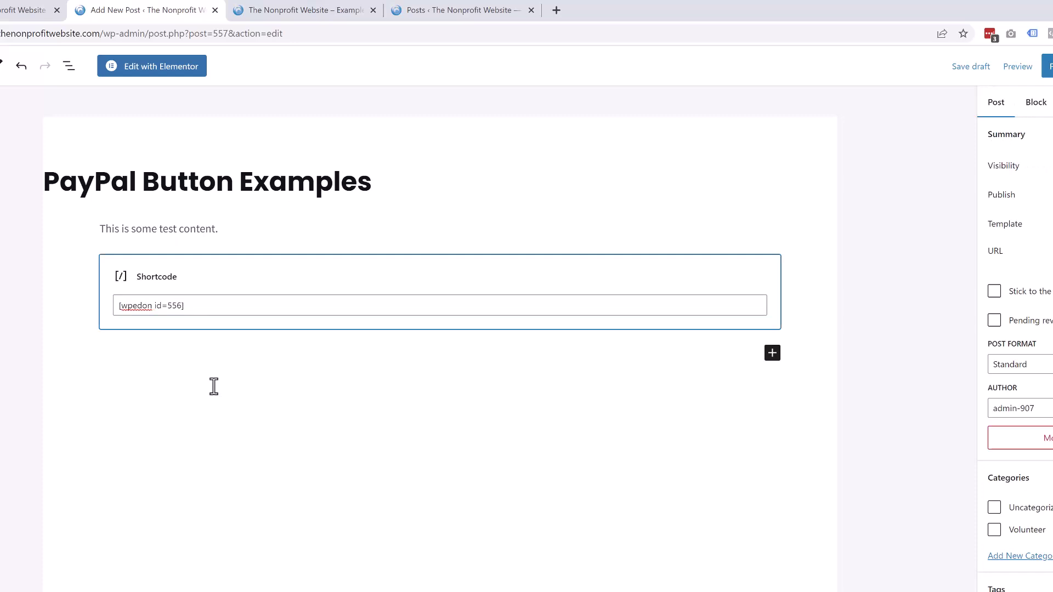
# Publish the PayPal Button Examples post and open the live post in a new browser tab.
pyautogui.click(1049, 65)
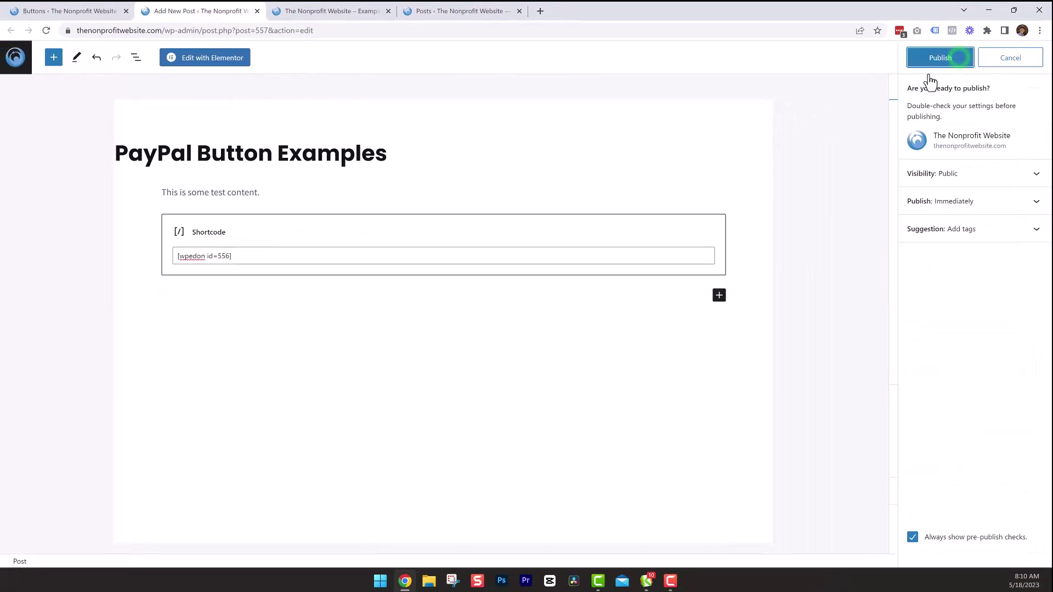
pyautogui.click(957, 61)
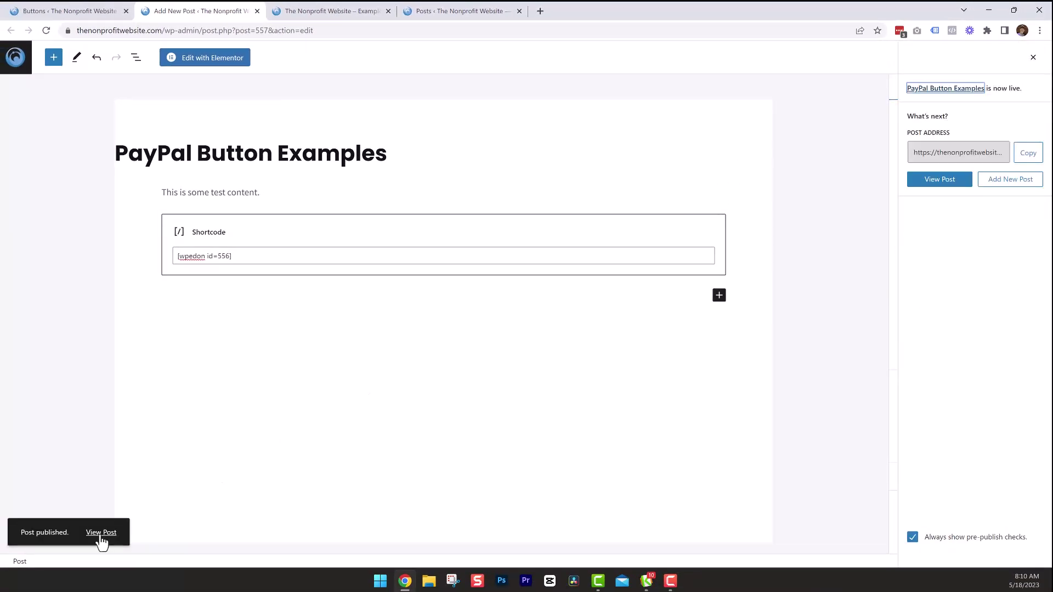
pyautogui.rightClick(100, 535)
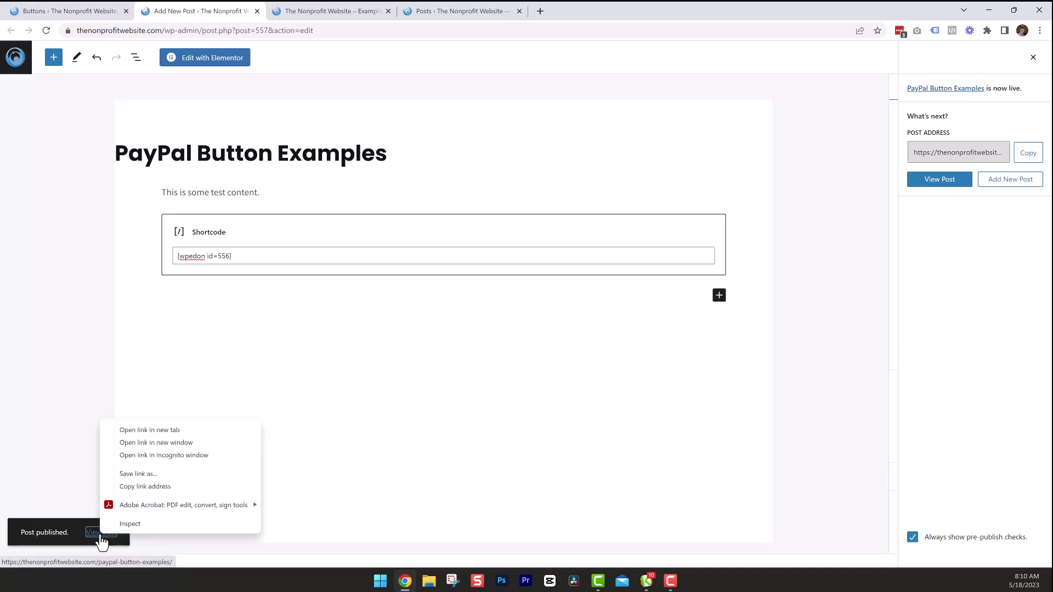
pyautogui.click(136, 431)
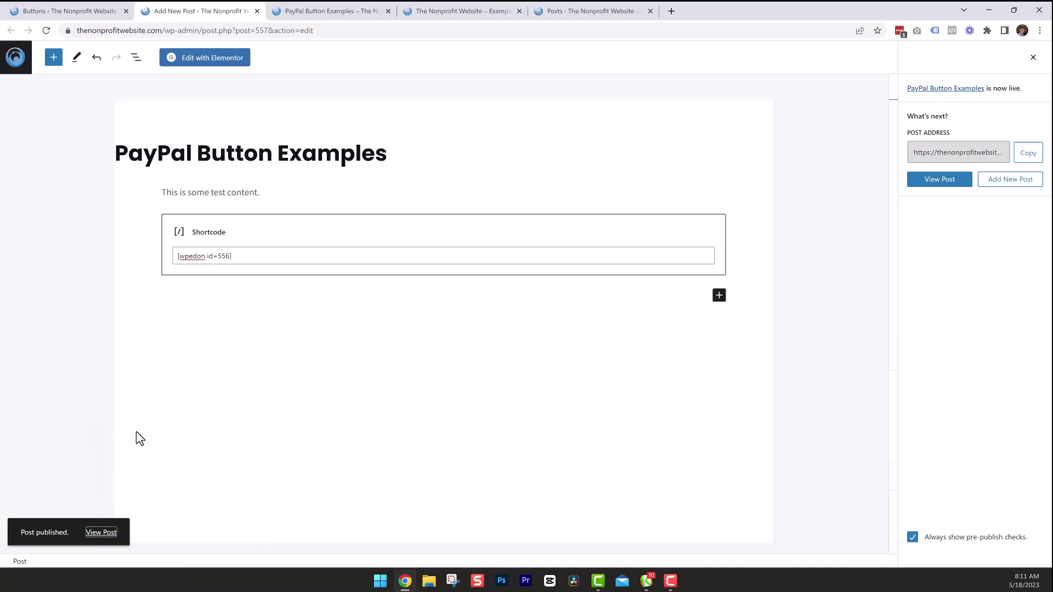
pyautogui.click(328, 16)
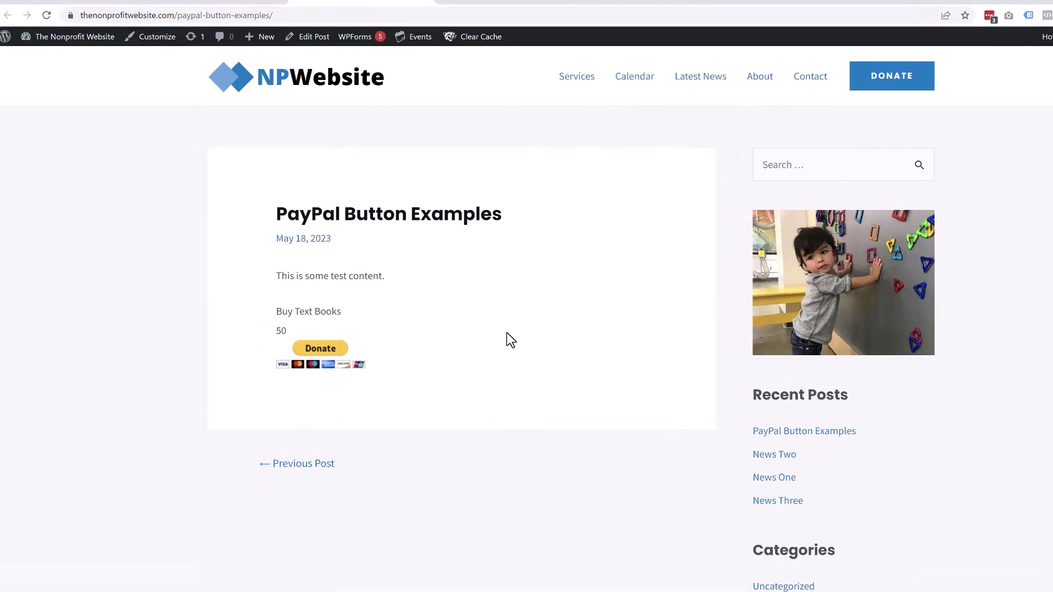
# Test the live post's Donate button through to PayPal's debit or credit card form, and return to the website without donating.
pyautogui.moveTo(322, 296); pyautogui.dragTo(468, 305)
pyautogui.click(315, 324)
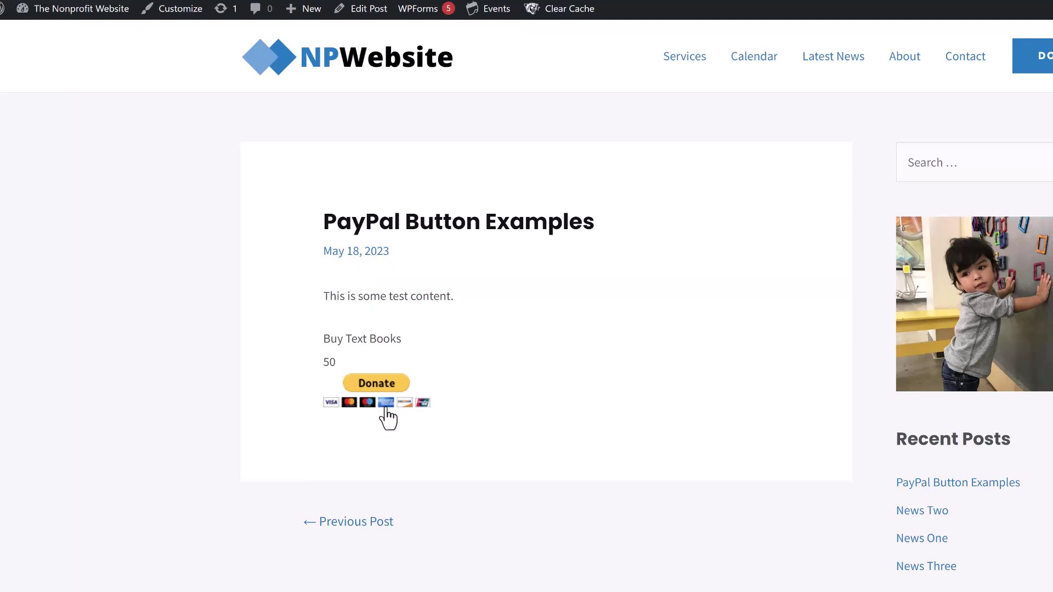
pyautogui.click(376, 383)
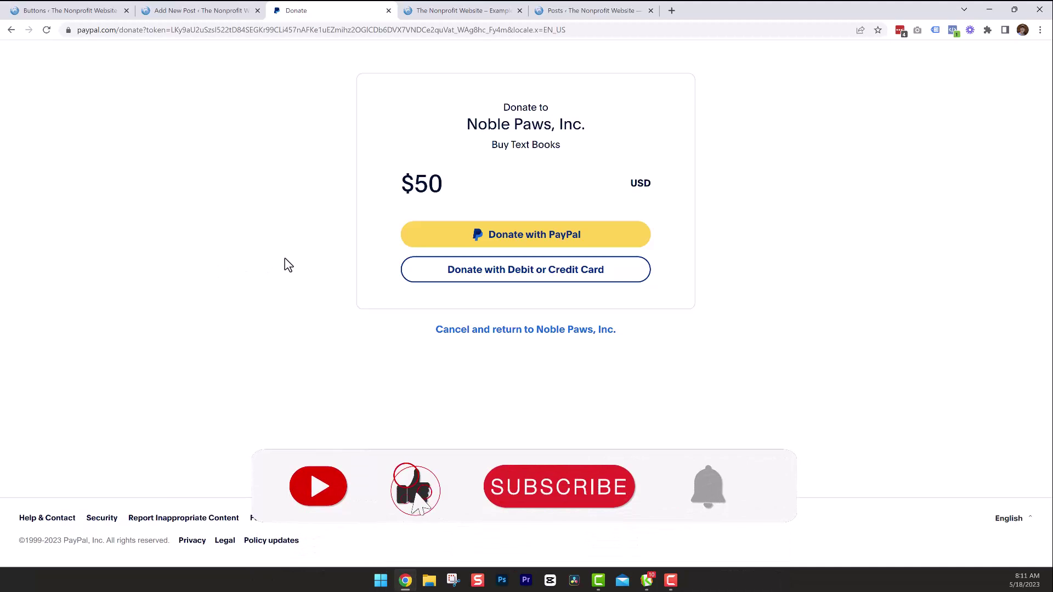
pyautogui.click(485, 242)
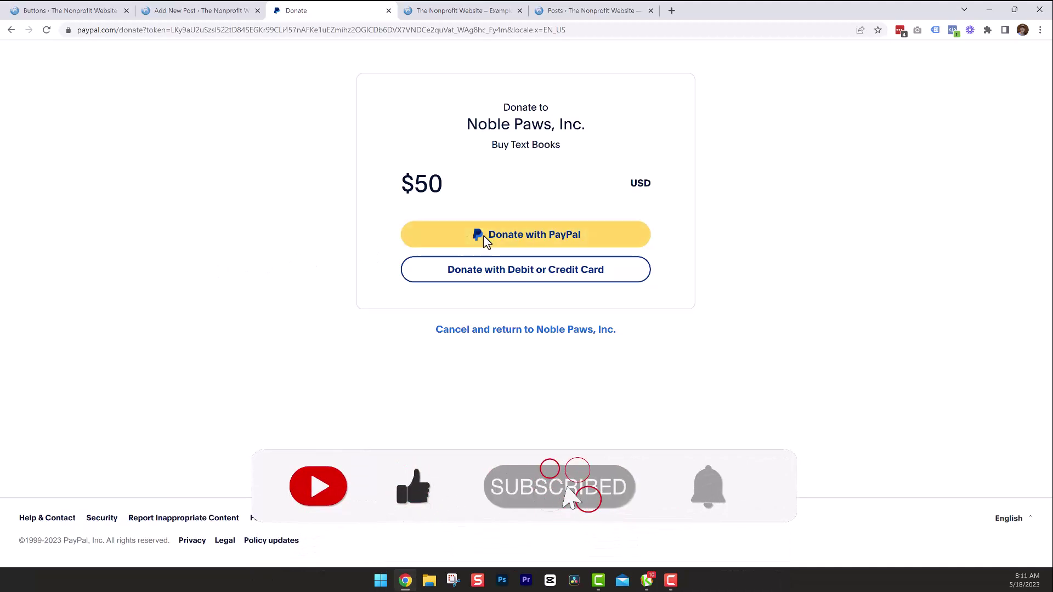
pyautogui.click(501, 272)
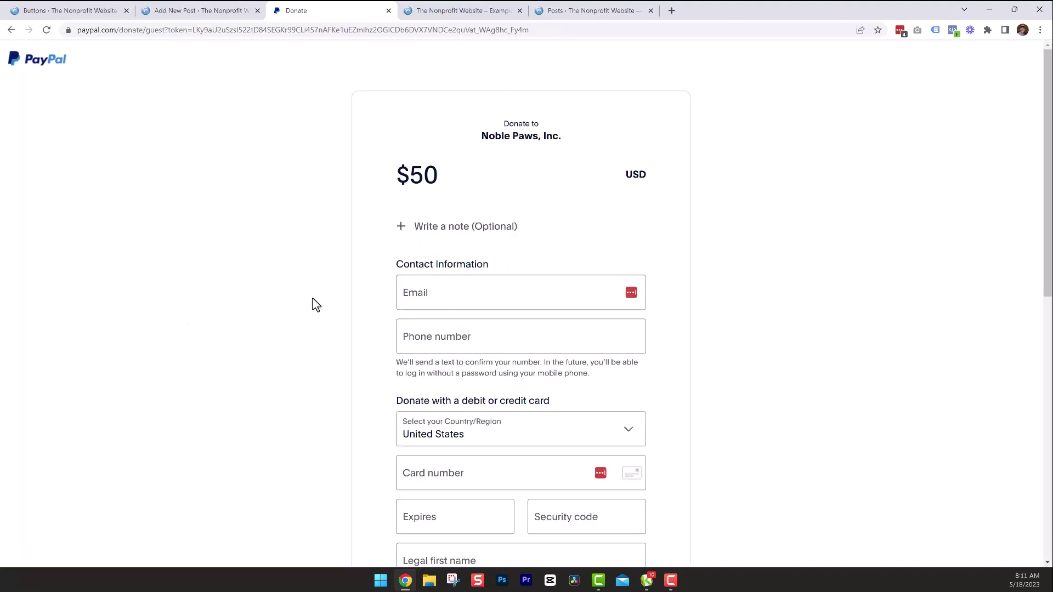
pyautogui.scroll(-5, 314, 299)
pyautogui.scroll(-5, 327, 232)
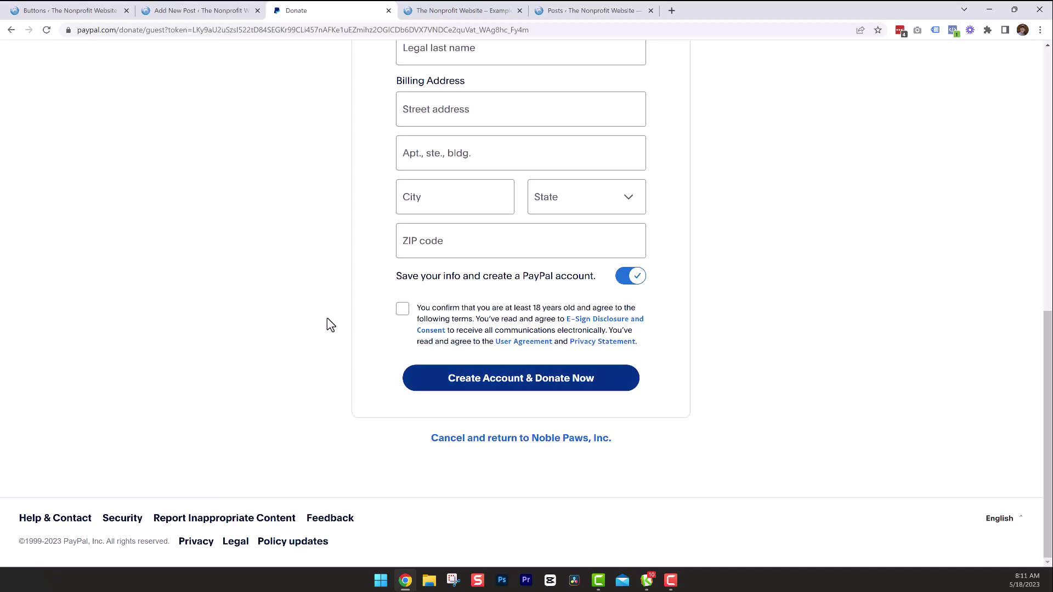
pyautogui.click(502, 420)
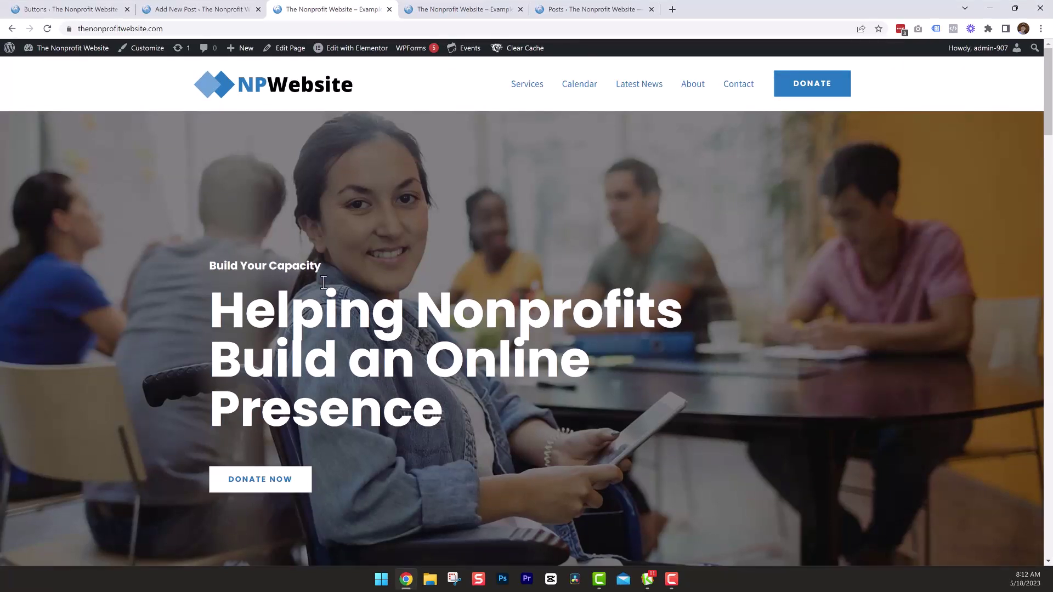
pyautogui.scroll(-3, 376, 292)
pyautogui.scroll(3, 375, 291)
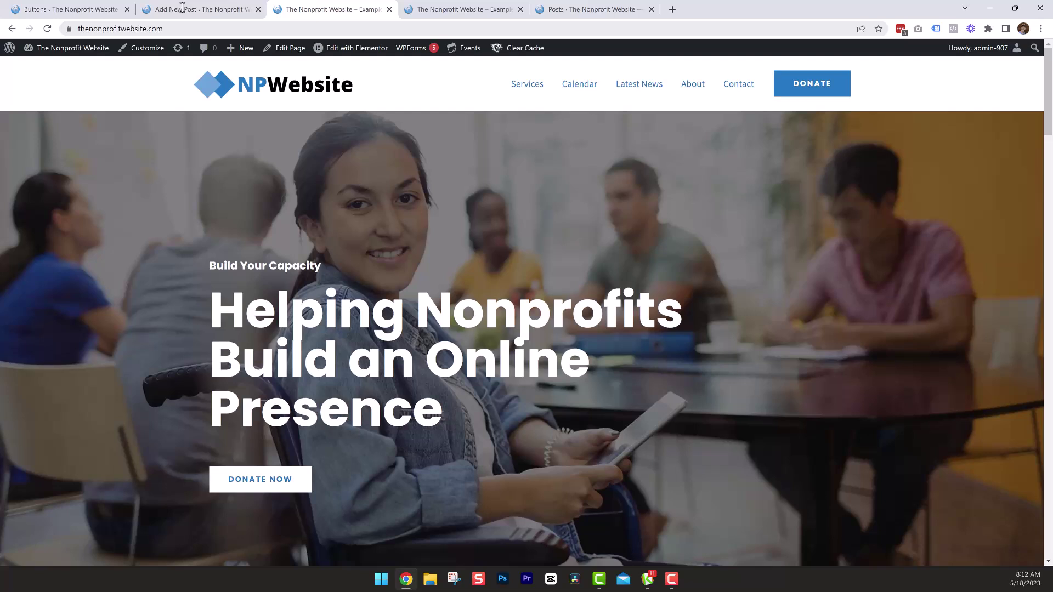
# Start another PayPal donation button with the purpose "Button Two", leaving the donation amount blank.
pyautogui.click(60, 9)
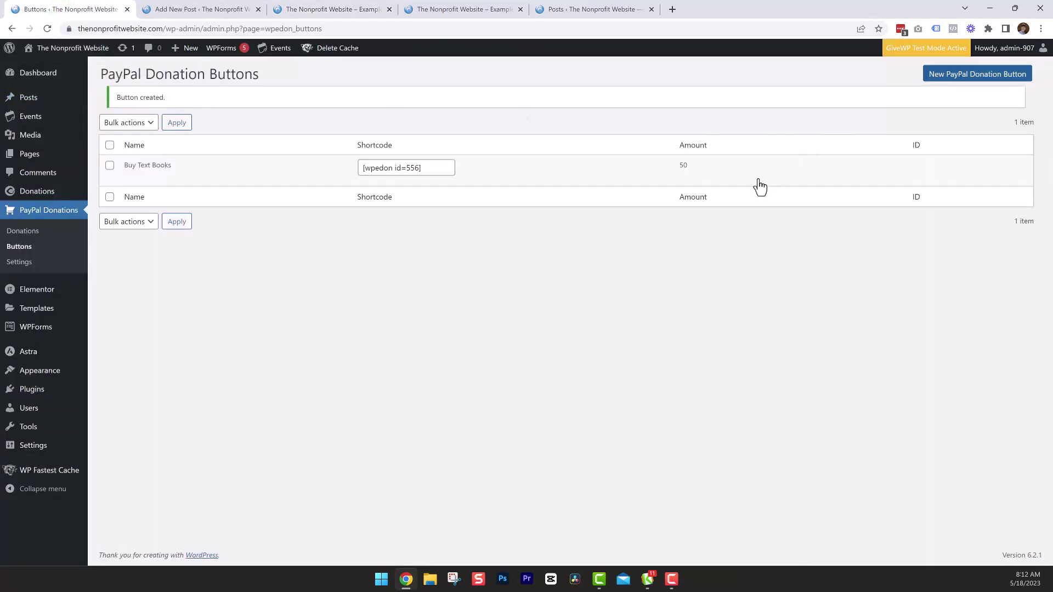
pyautogui.click(977, 73)
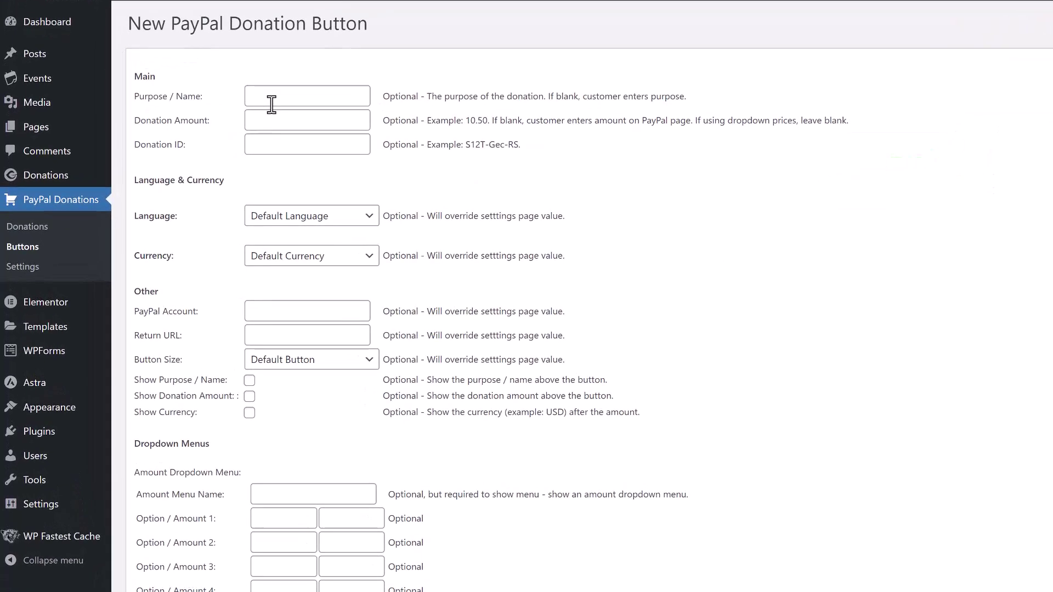
pyautogui.click(272, 104)
pyautogui.write('But')
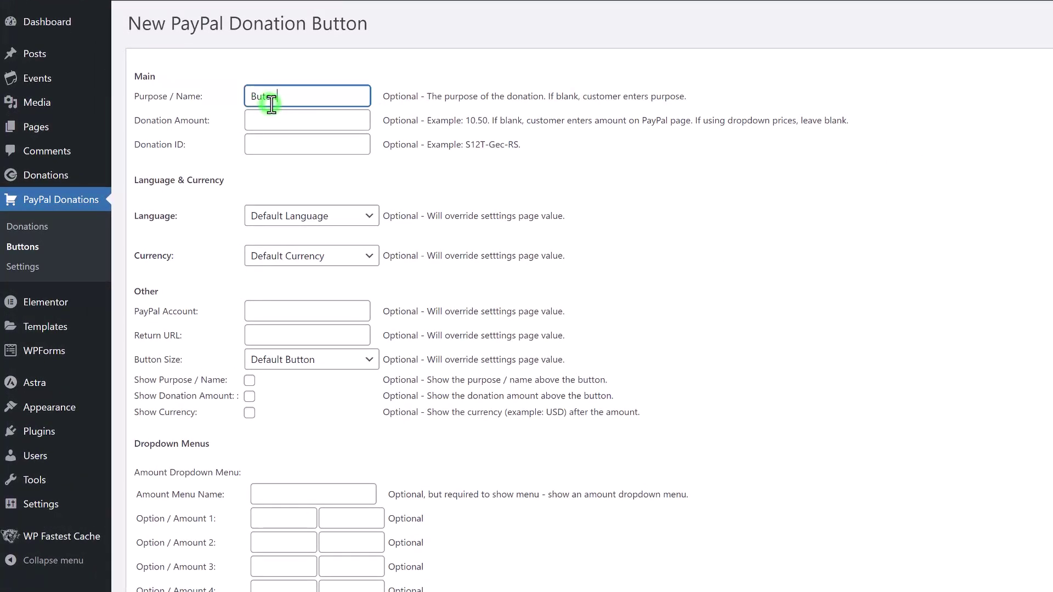
pyautogui.write('tton Two')
pyautogui.click(156, 137)
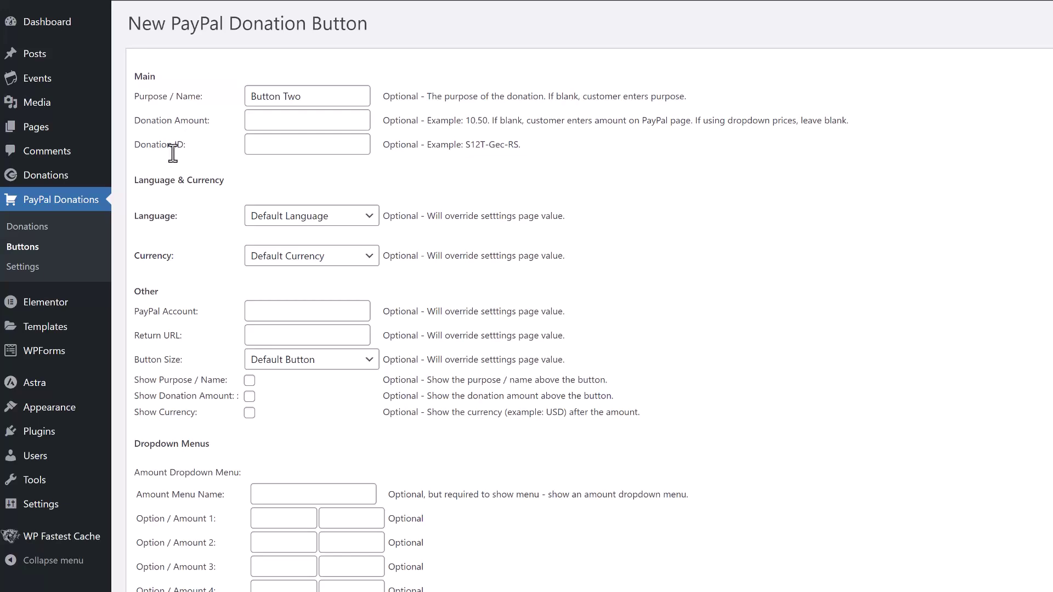
# Enable showing only the purpose/name above Button Two, and save the donation button.
pyautogui.click(250, 381)
pyautogui.click(249, 397)
pyautogui.click(249, 397)
pyautogui.click(249, 397)
pyautogui.click(250, 397)
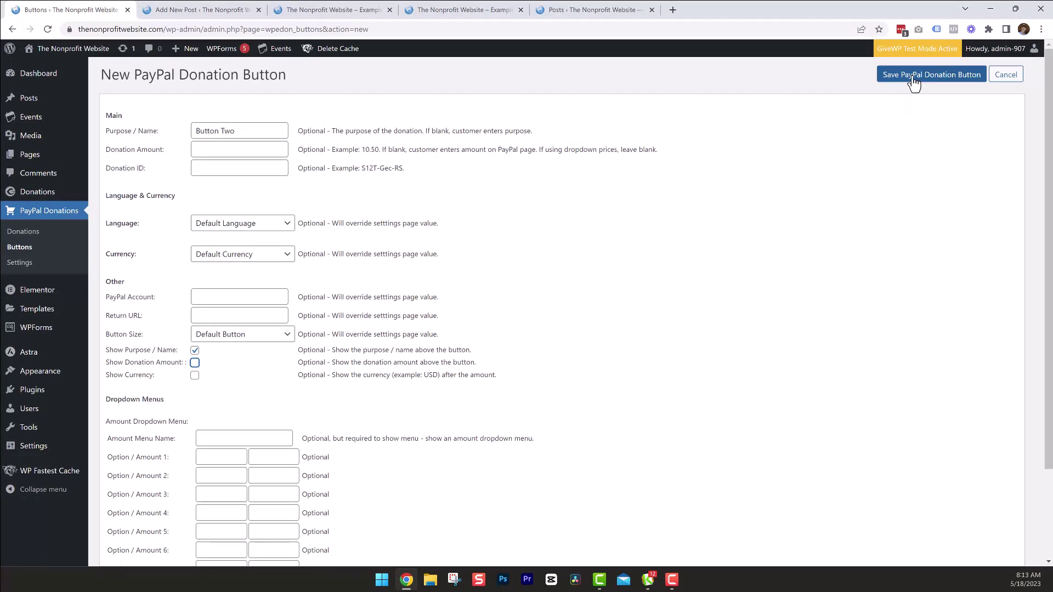
pyautogui.click(913, 77)
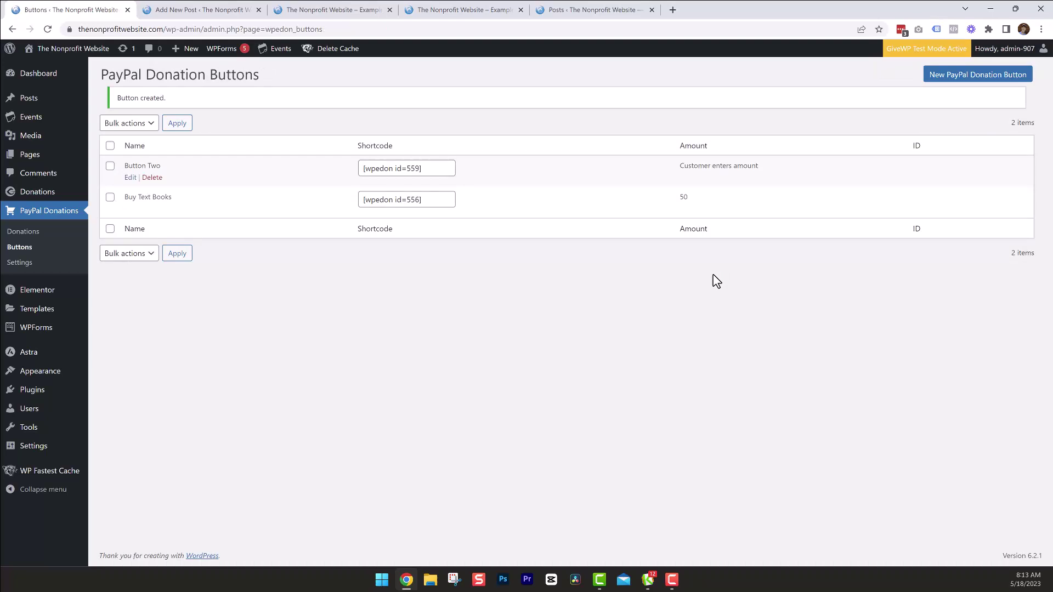
# Copy Button Two's shortcode [wpedon id=559] into a new Shortcode block below the existing one in the PayPal Button Examples post.
pyautogui.click(431, 168)
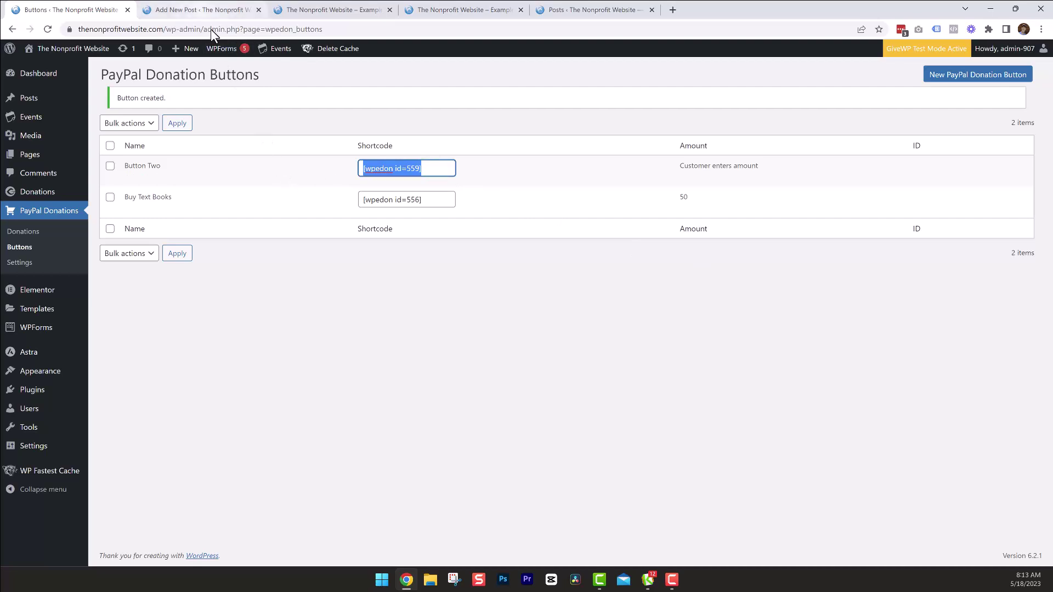
pyautogui.click(203, 11)
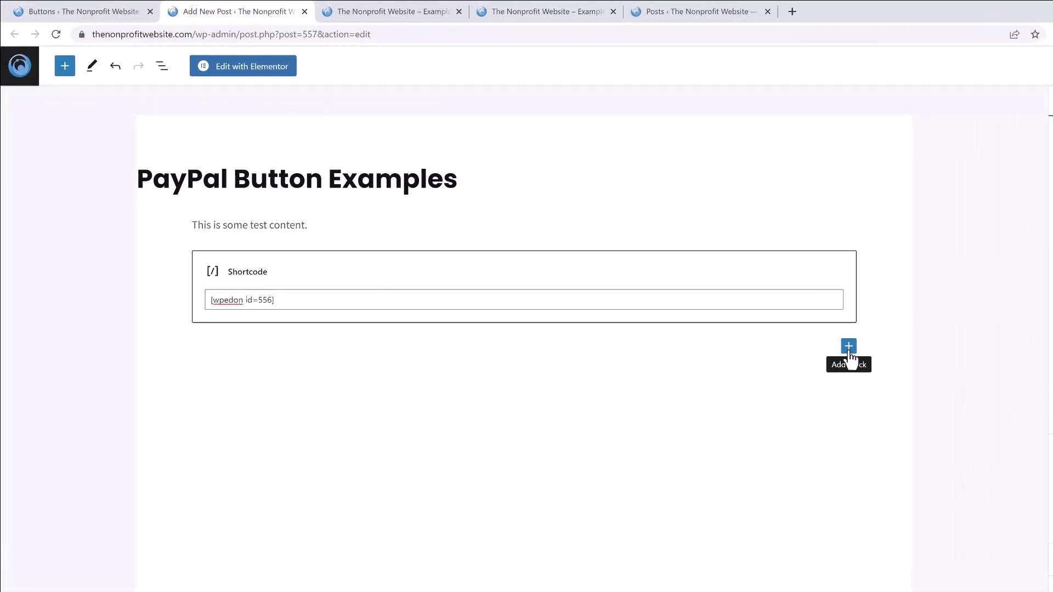
pyautogui.click(848, 348)
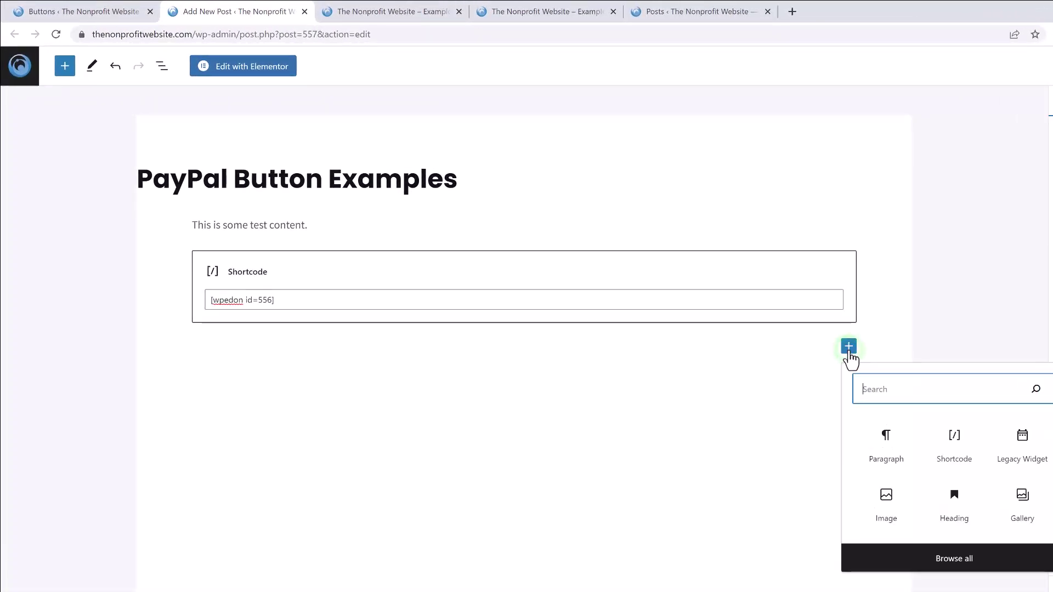
pyautogui.click(917, 395)
pyautogui.write('short')
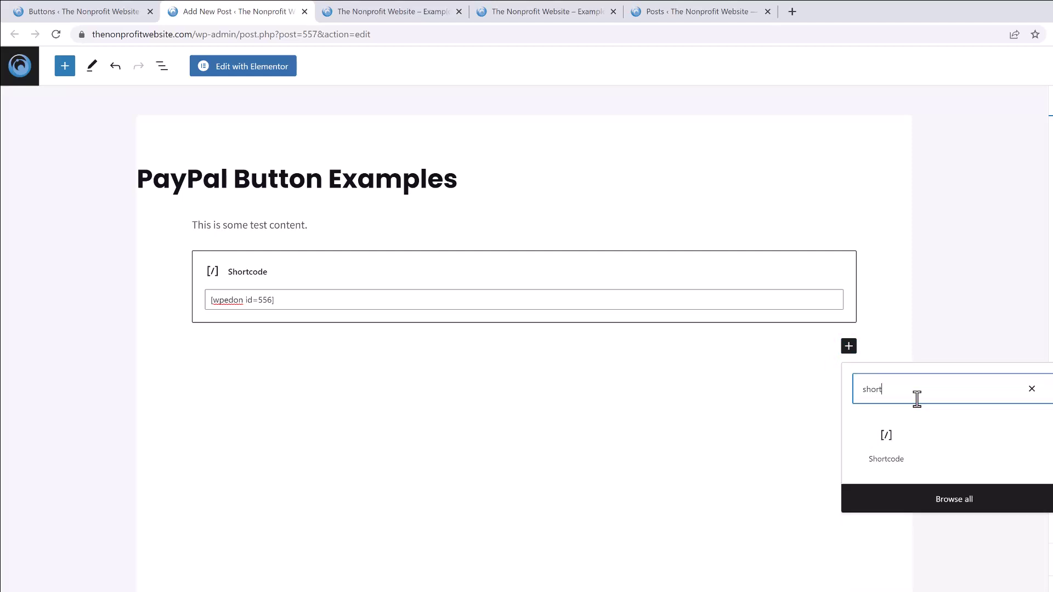
pyautogui.press('Return')
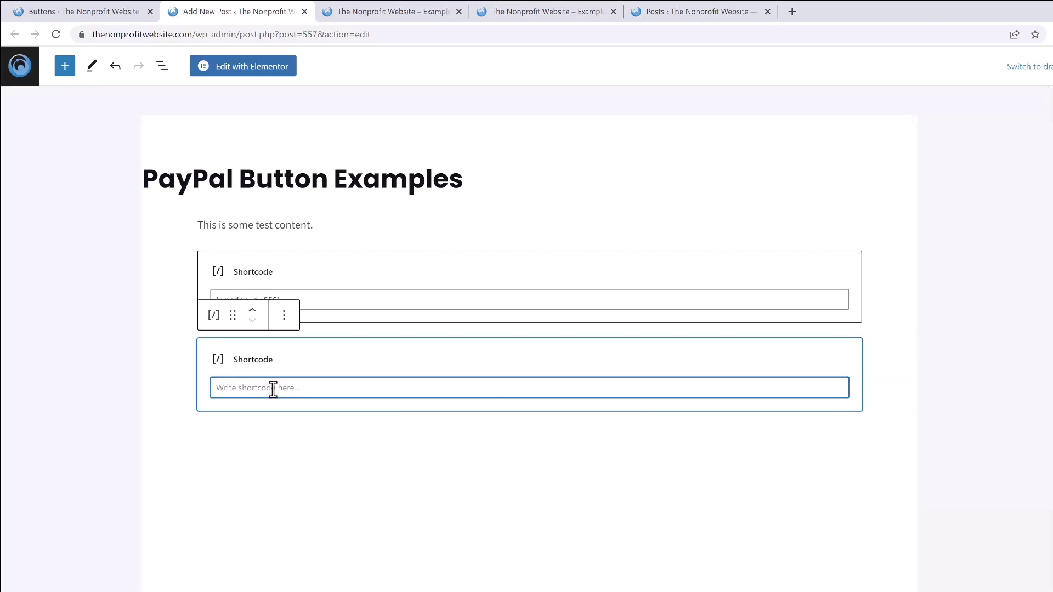
pyautogui.write('[wpedon id=558]')
pyautogui.click(294, 472)
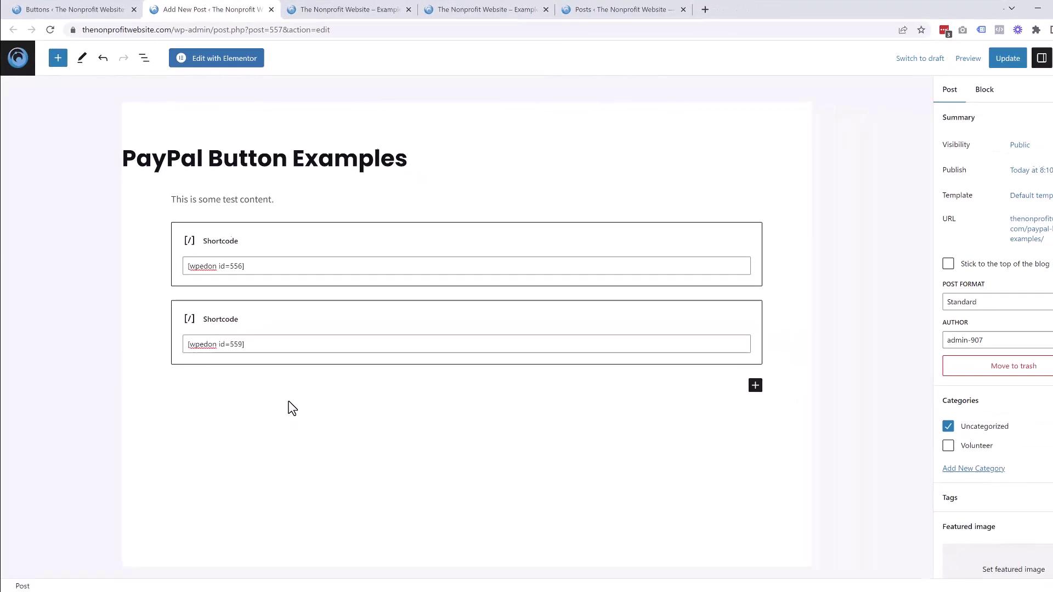
# Update the PayPal Button Examples post and open its live page in a new browser tab.
pyautogui.click(1007, 60)
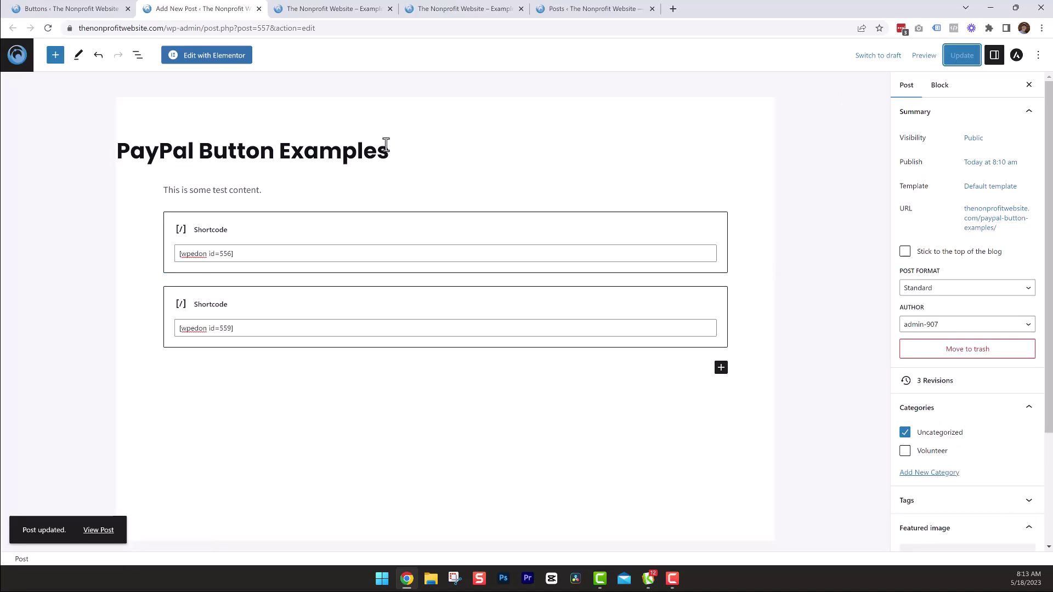
pyautogui.rightClick(98, 530)
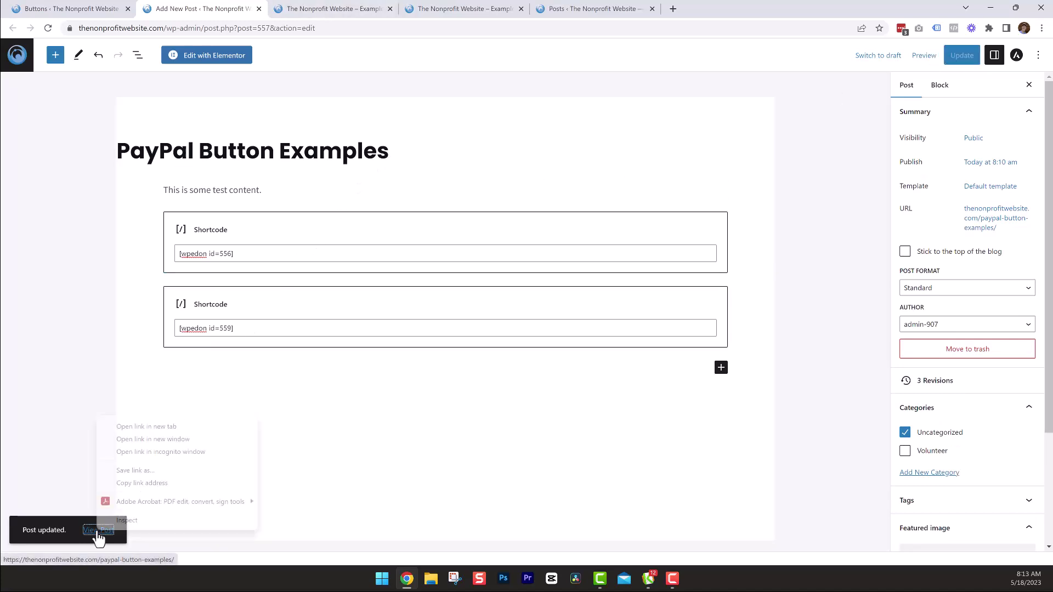
pyautogui.click(141, 424)
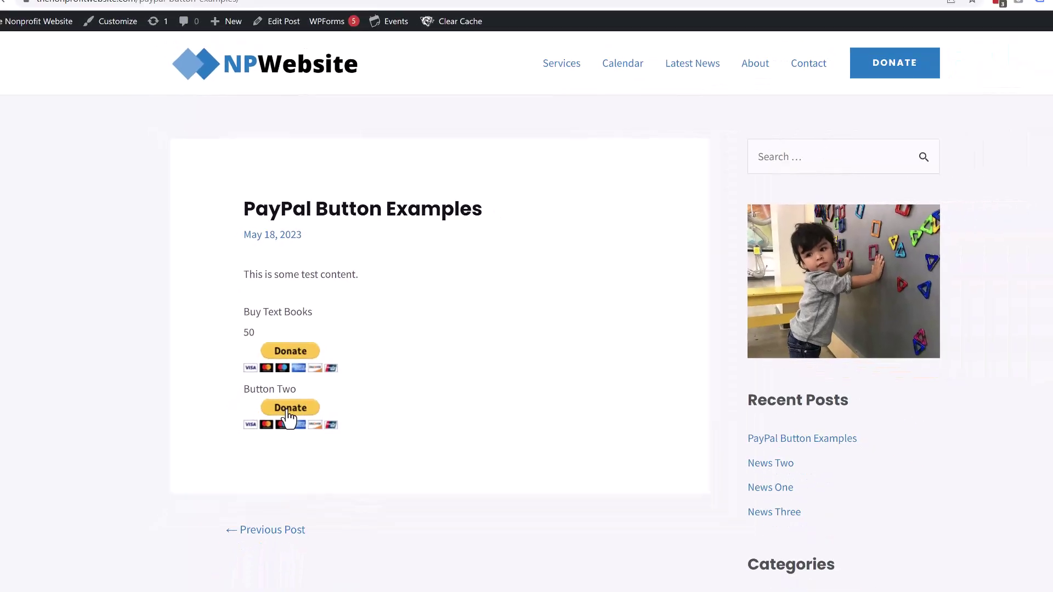
# Open Button Two's PayPal donation page from the live post and enter 3,010 as the test donation amount.
pyautogui.click(289, 414)
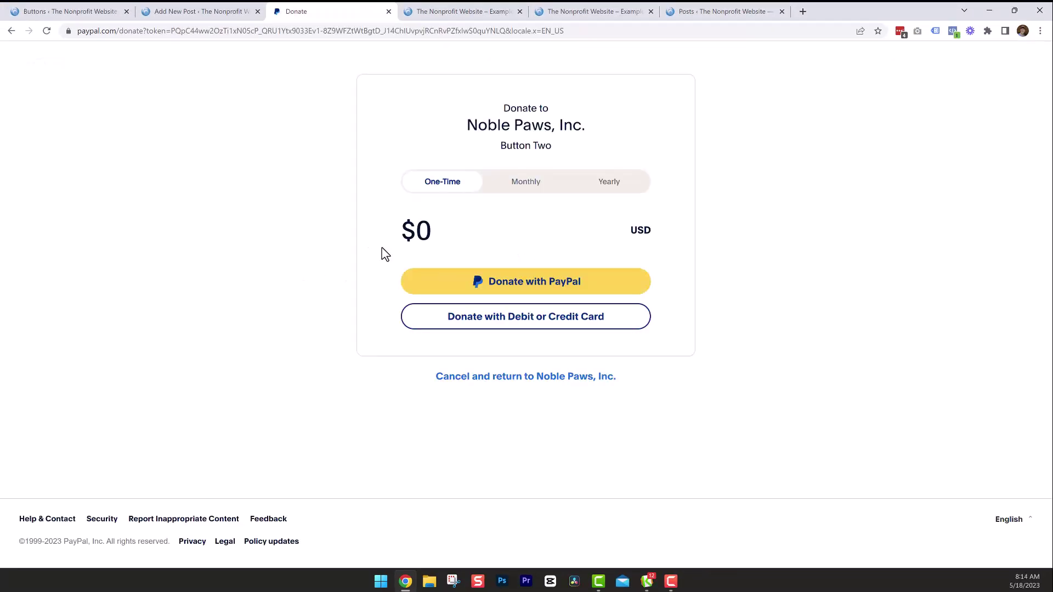
pyautogui.click(427, 236)
pyautogui.write('300')
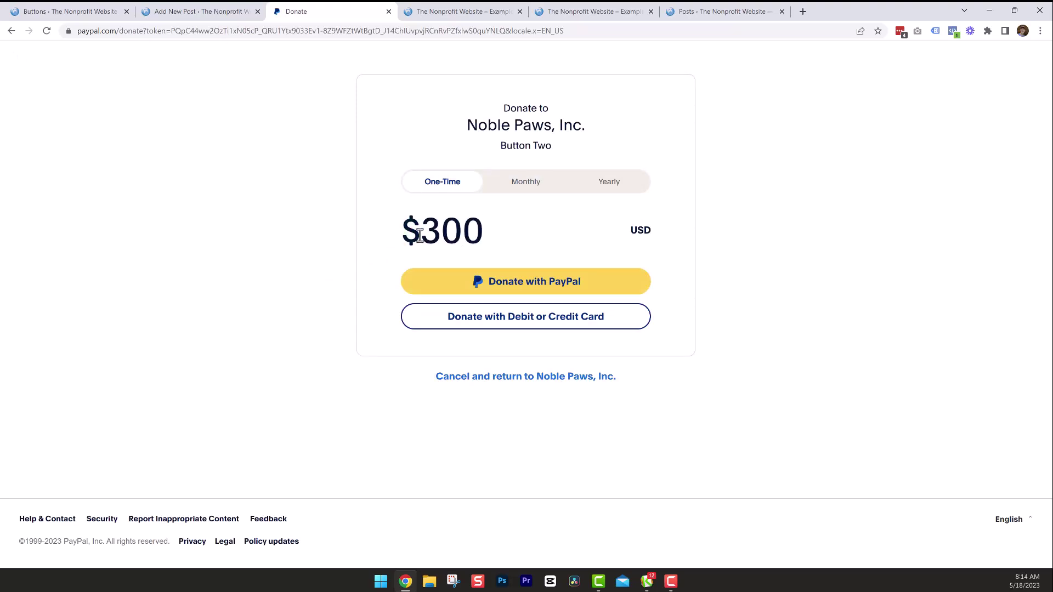
pyautogui.press('BackSpace')
pyautogui.write('10')
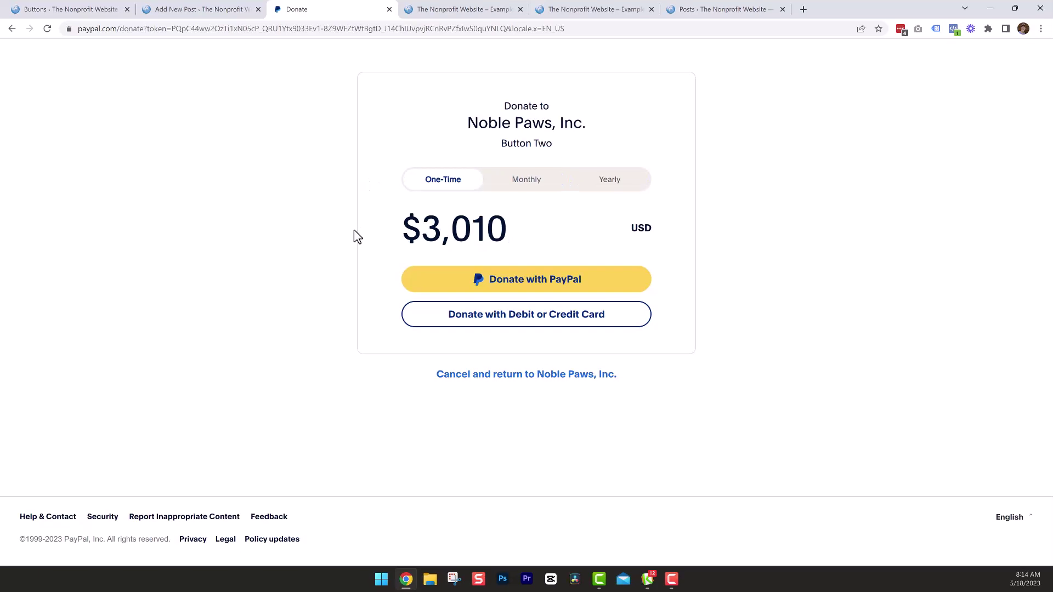
# Test a monthly donation by debit or credit card, switch back to One-Time, and return to the website without donating.
pyautogui.click(528, 186)
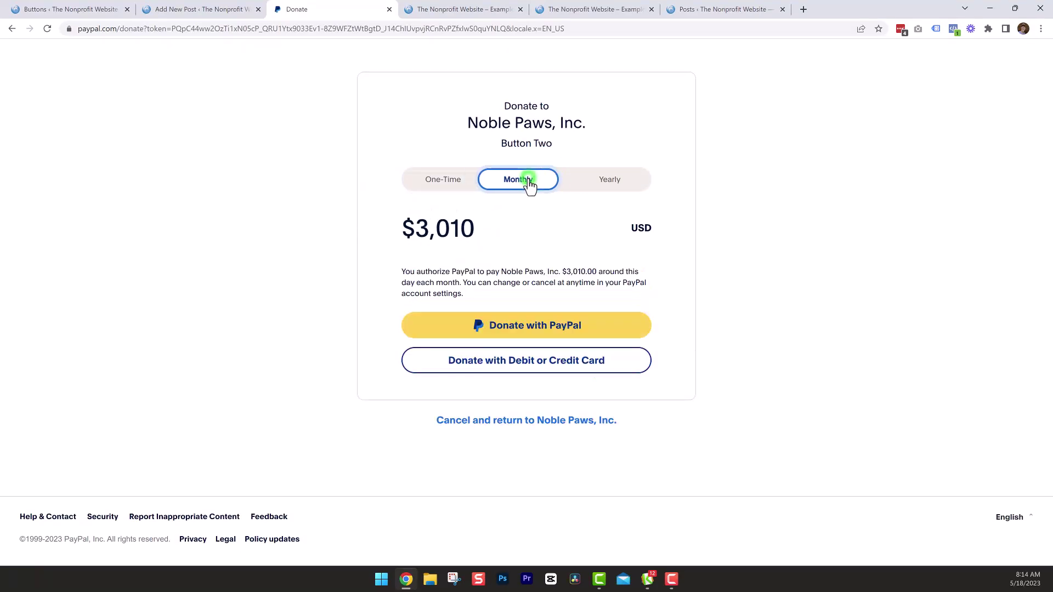
pyautogui.click(535, 360)
pyautogui.press('Tab')
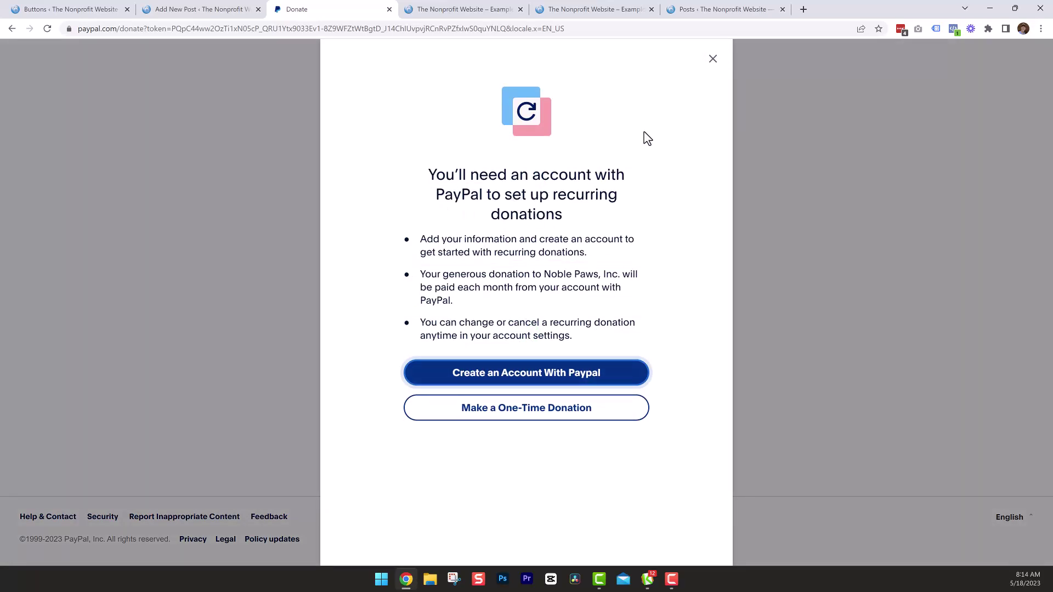
pyautogui.click(713, 59)
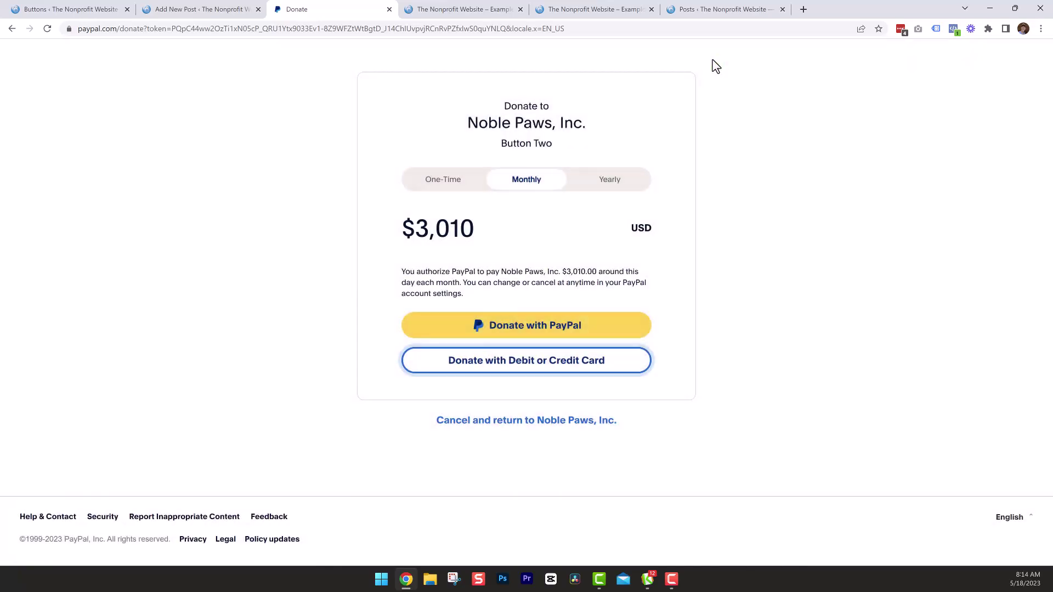
pyautogui.click(440, 184)
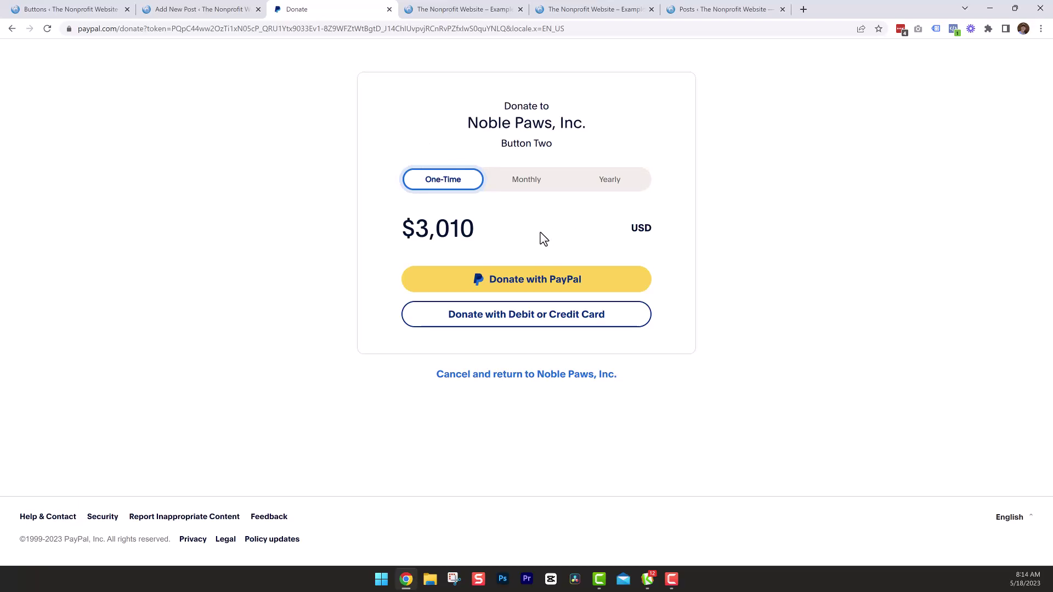
pyautogui.hotkey('alt', 'Left')
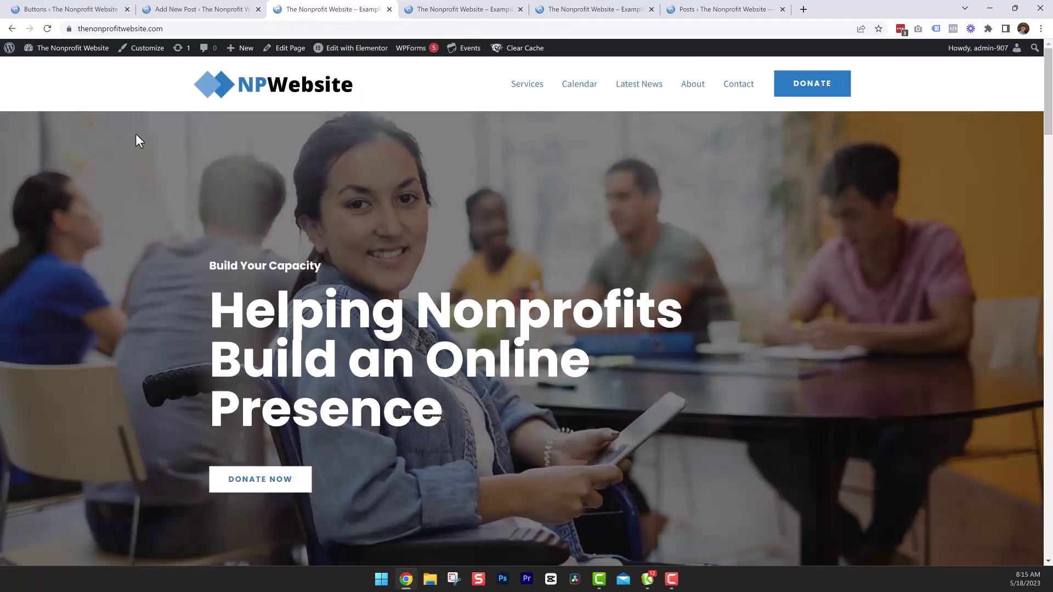
# Start a new PayPal donation button with the purpose "Drop Down" and the button size Big 2 (English only).
pyautogui.click(75, 10)
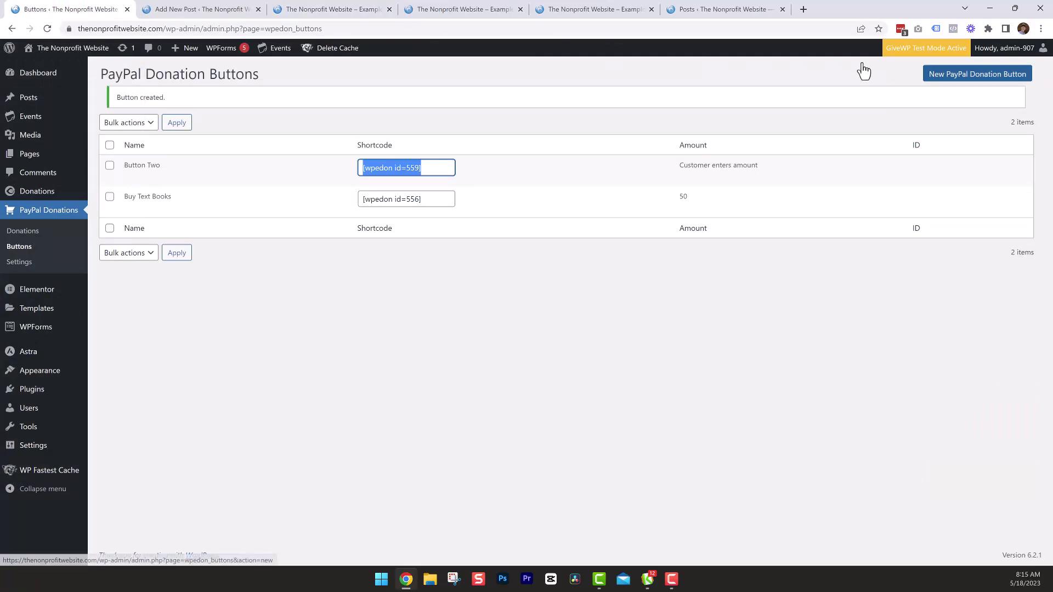
pyautogui.click(973, 76)
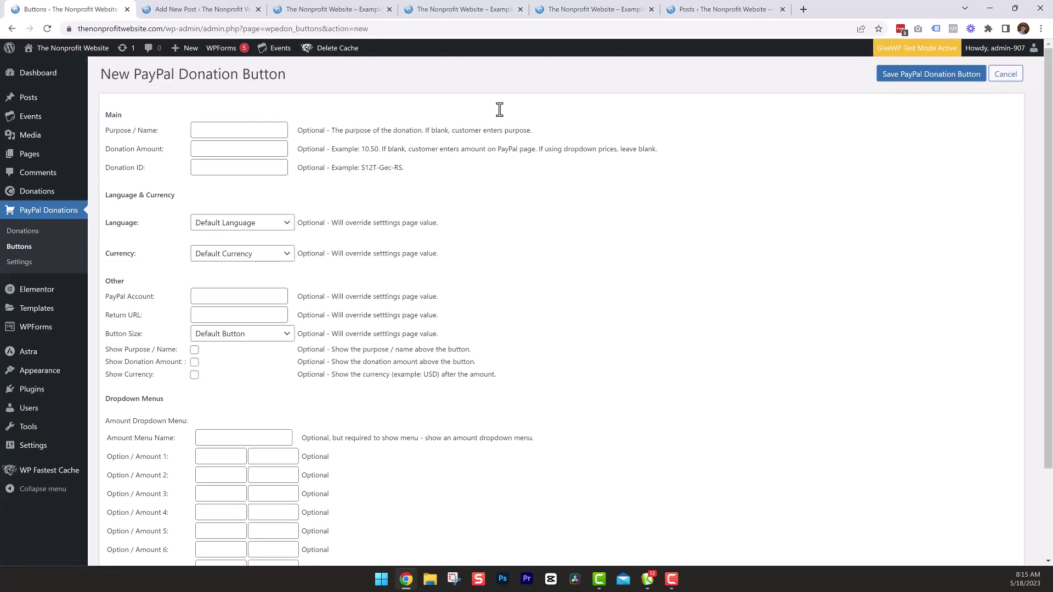
pyautogui.click(216, 132)
pyautogui.write('Drop Down')
pyautogui.click(334, 207)
pyautogui.click(263, 336)
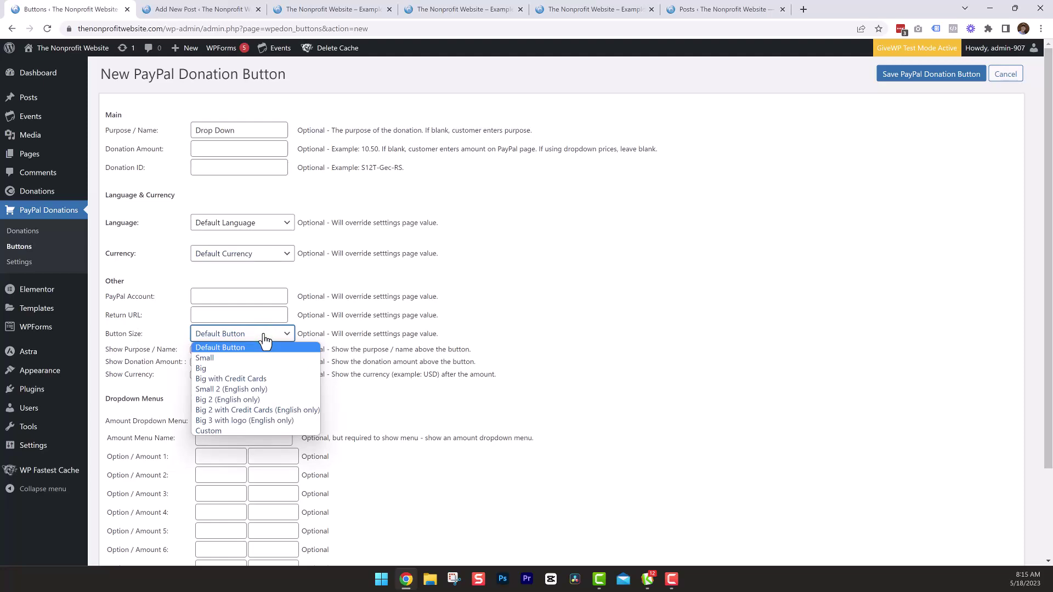
pyautogui.click(243, 400)
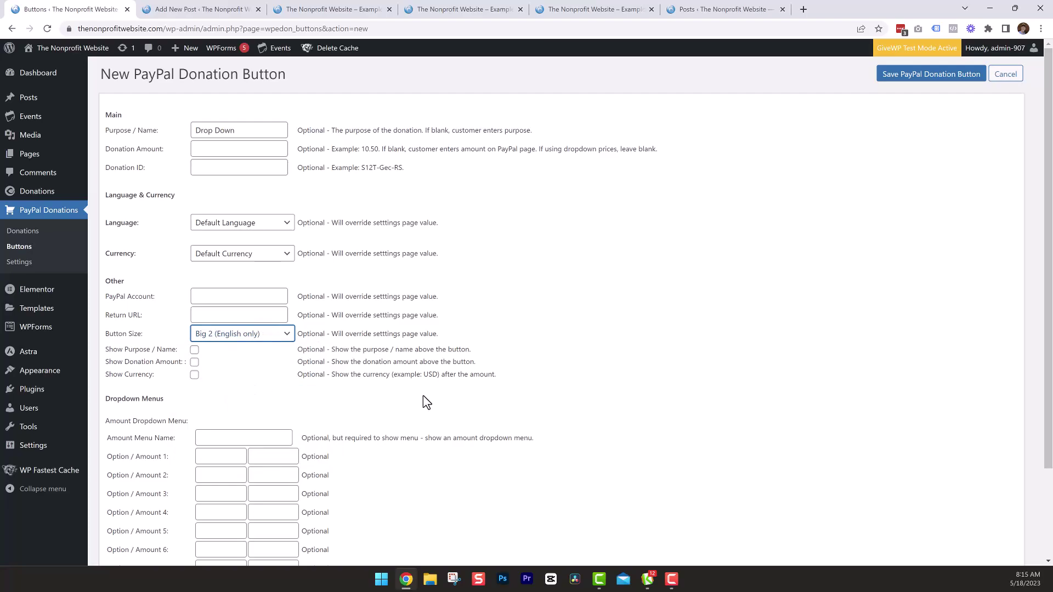
# Name the amount dropdown menu "How Many Books?" and add "One Book $10" with the amount 10 as its first option.
pyautogui.scroll(-3, 427, 403)
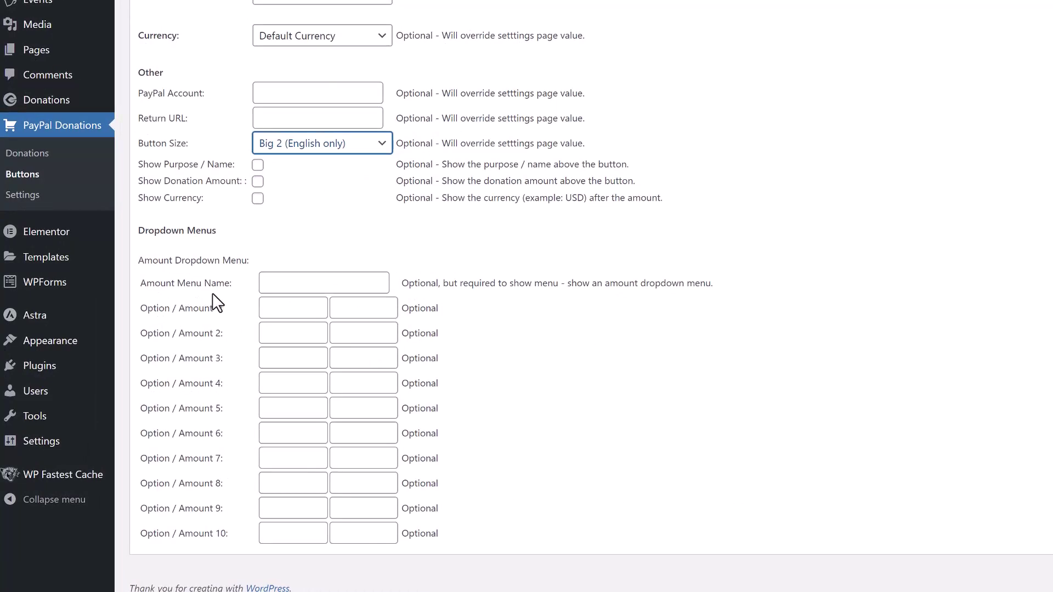
pyautogui.click(287, 284)
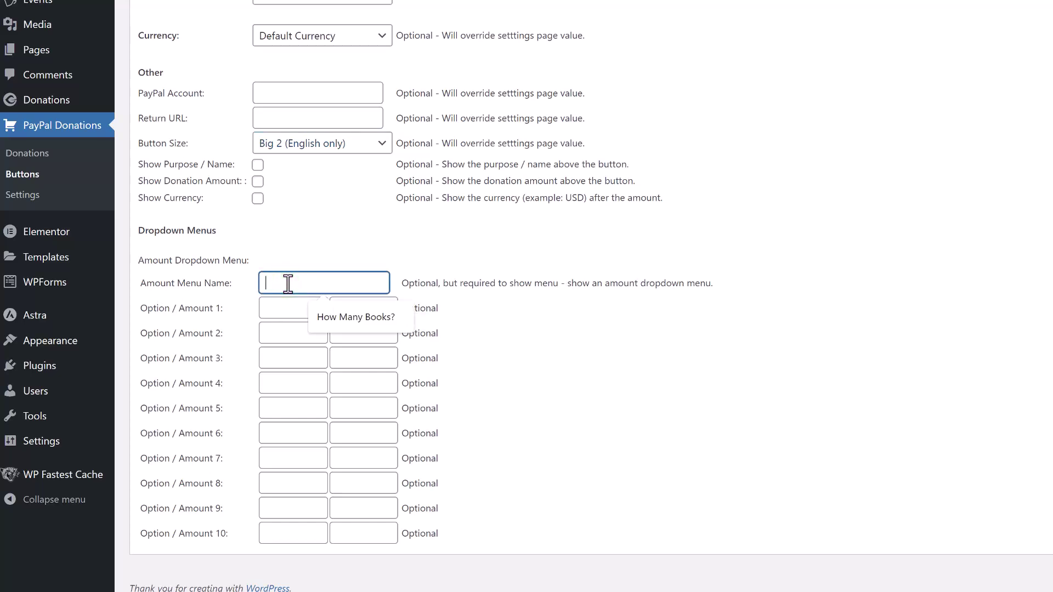
pyautogui.click(357, 314)
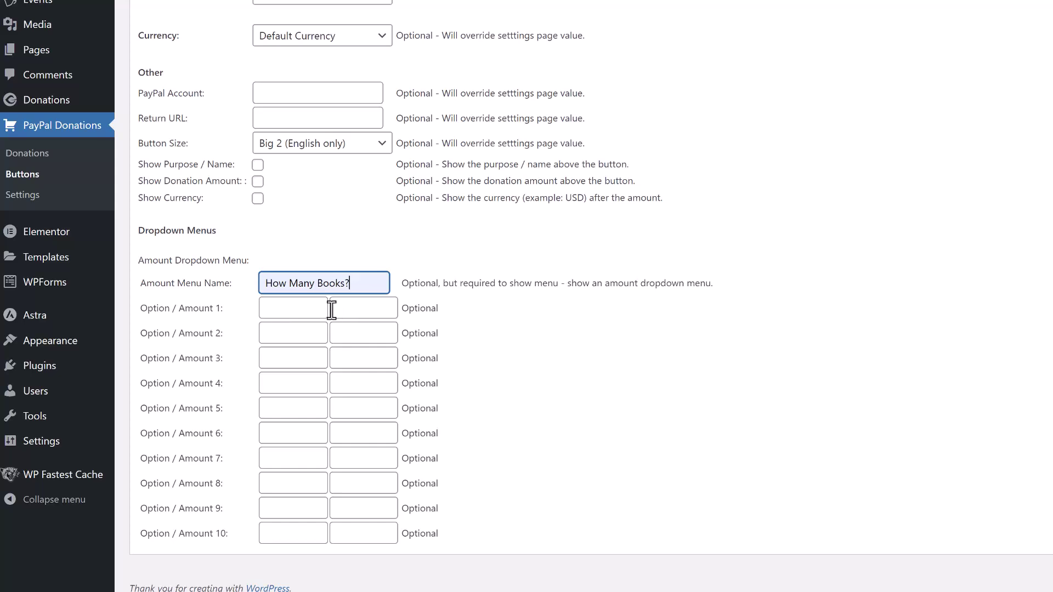
pyautogui.click(310, 308)
pyautogui.press('Down')
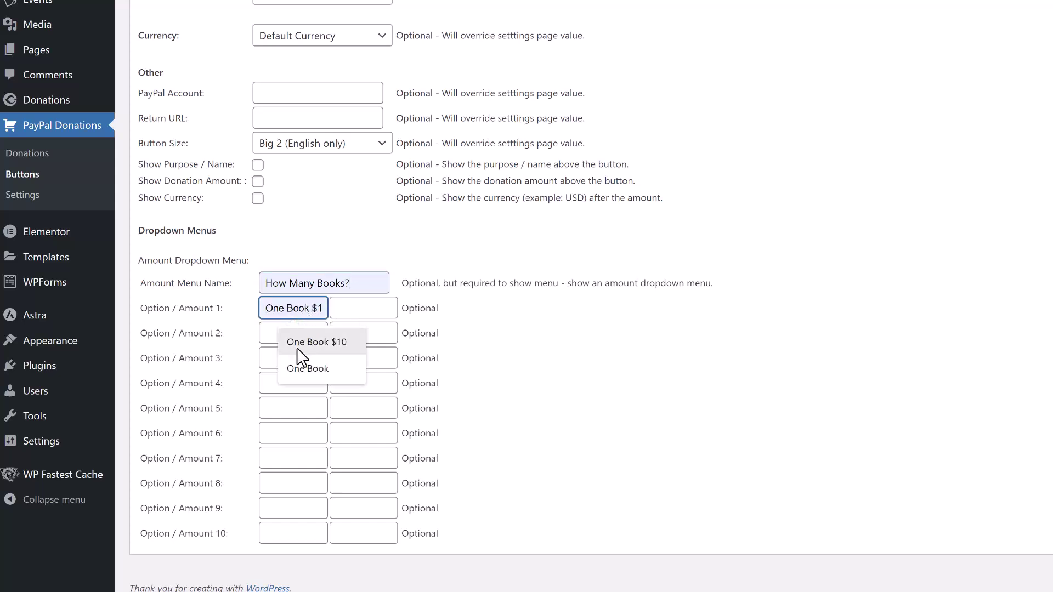
pyautogui.click(315, 345)
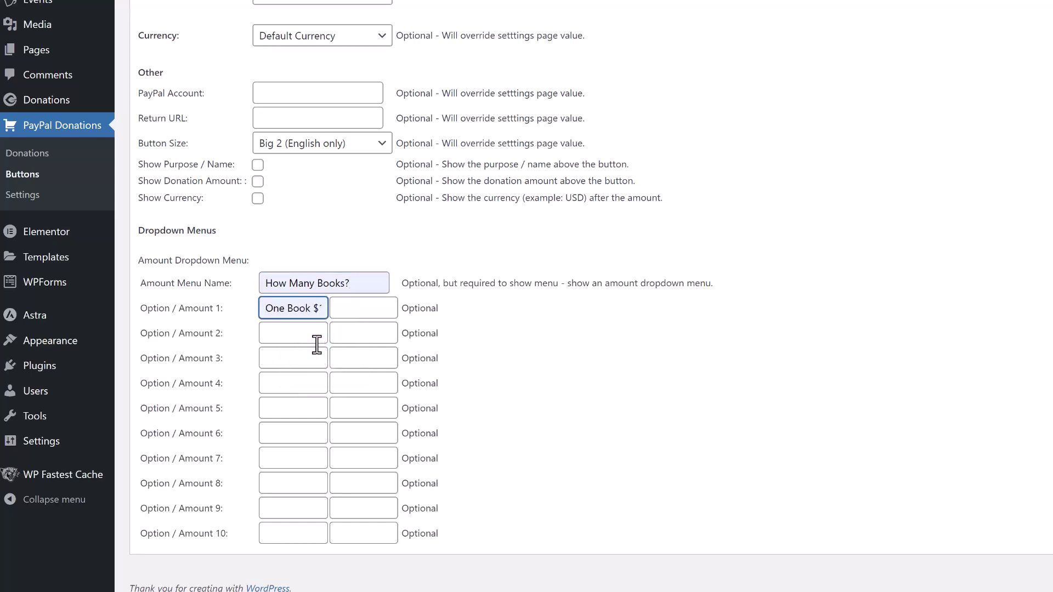
pyautogui.moveTo(312, 308); pyautogui.dragTo(332, 317)
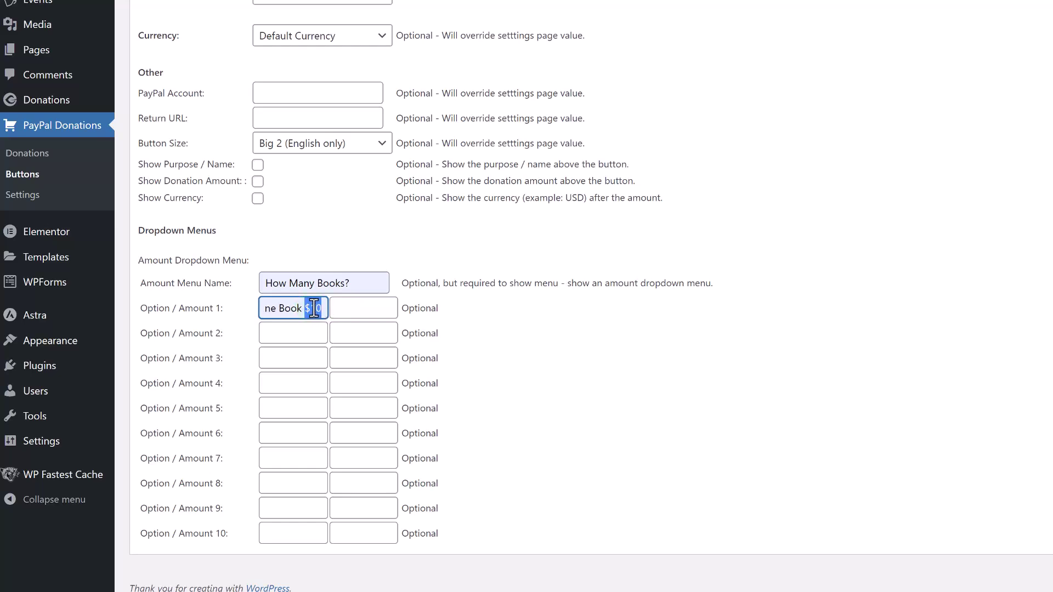
pyautogui.click(309, 309)
pyautogui.click(347, 308)
pyautogui.write('10')
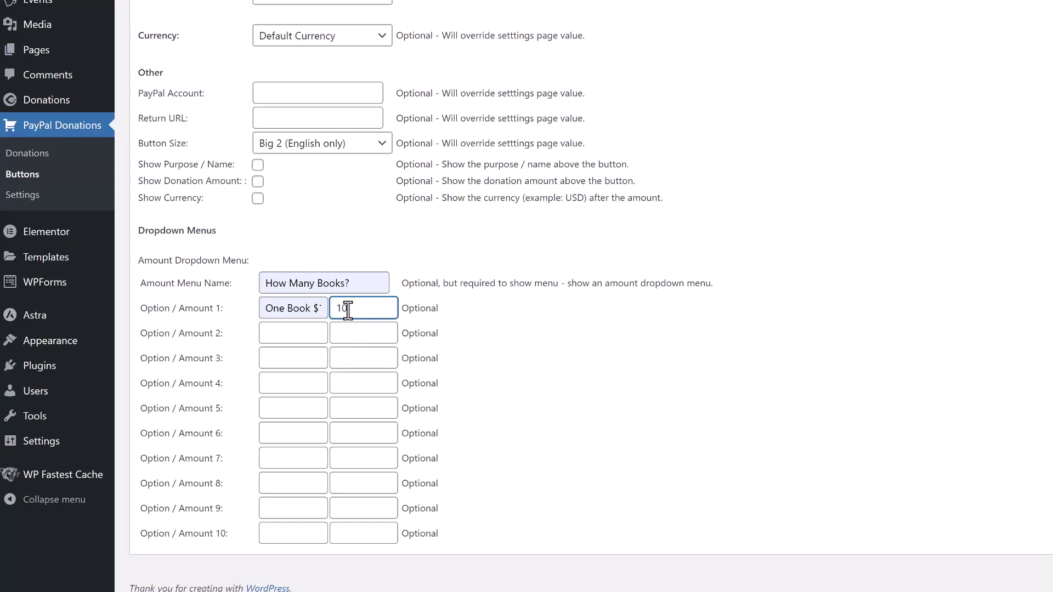
pyautogui.click(524, 353)
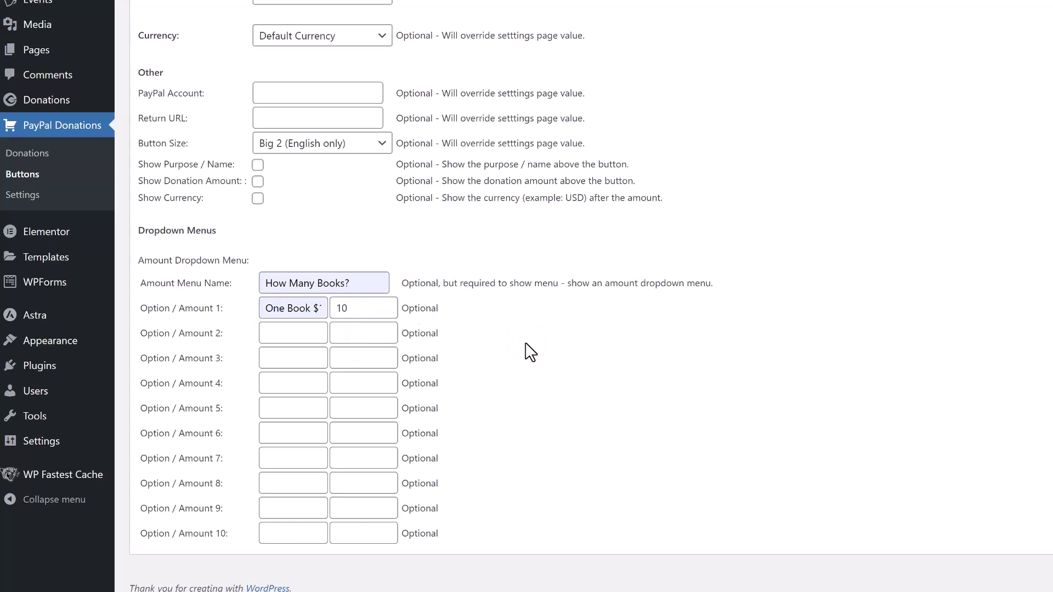
# Add "Two Books $20" with the amount 20 as the dropdown menu's second option.
pyautogui.click(295, 333)
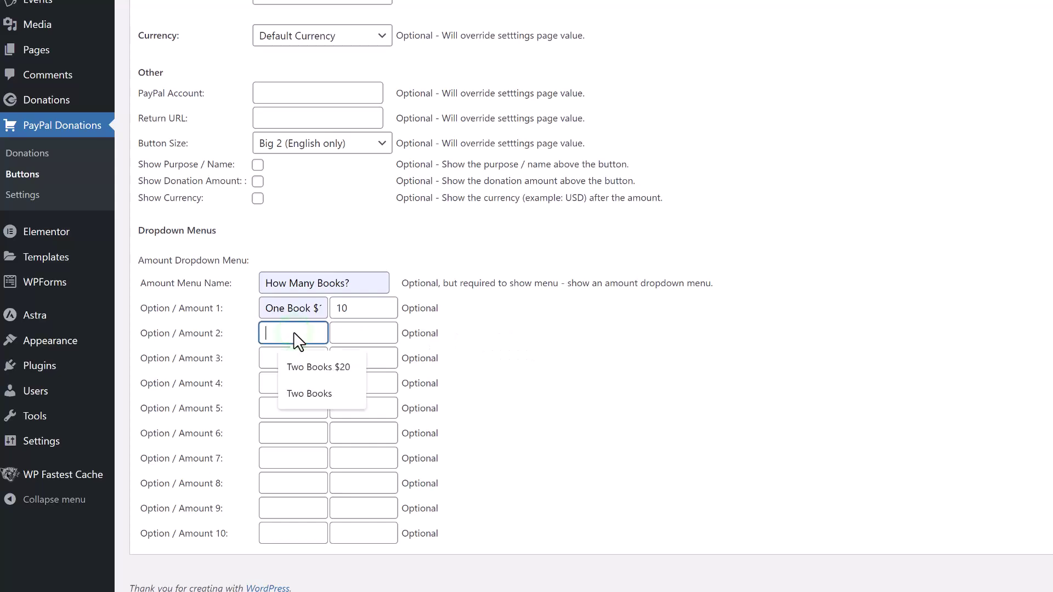
pyautogui.click(316, 371)
pyautogui.moveTo(320, 334); pyautogui.dragTo(338, 334)
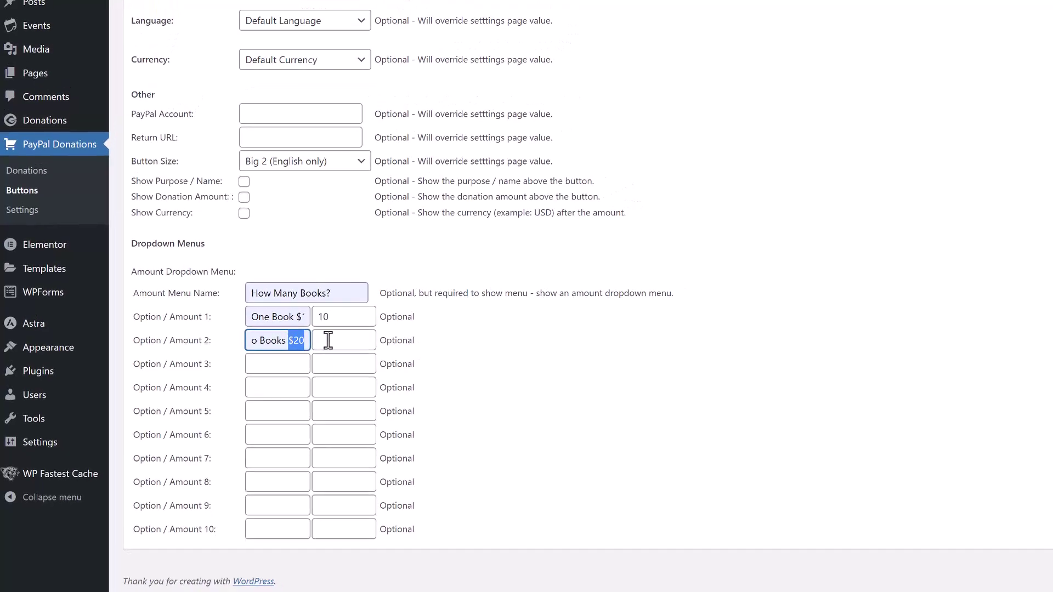
pyautogui.click(347, 333)
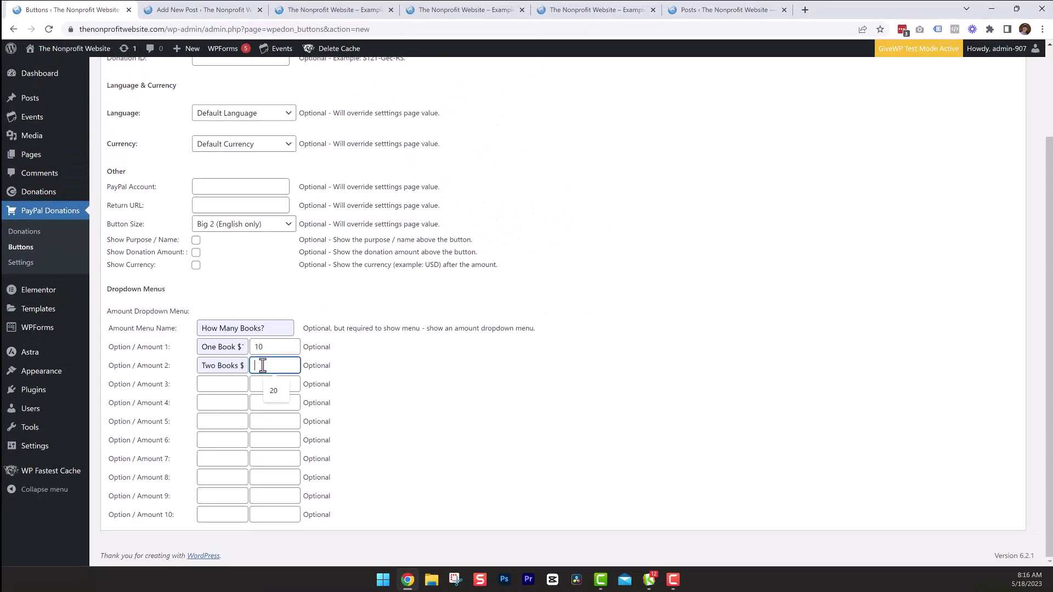
pyautogui.write('20')
# Add "Five Books $50" with the amount 50 as the dropdown menu's third option, and save the donation button.
pyautogui.click(233, 386)
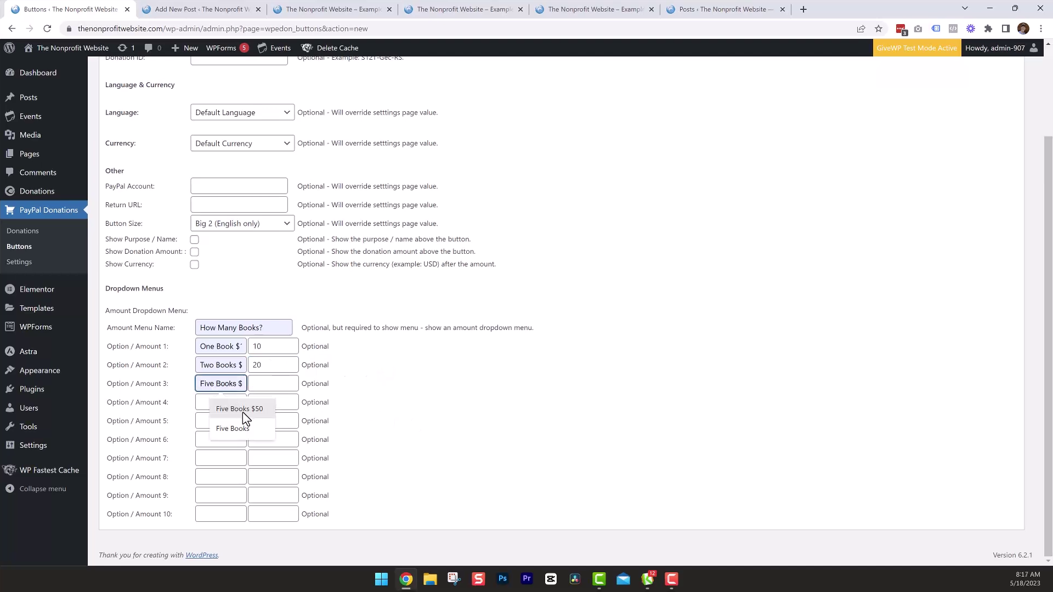
pyautogui.click(243, 411)
pyautogui.click(255, 382)
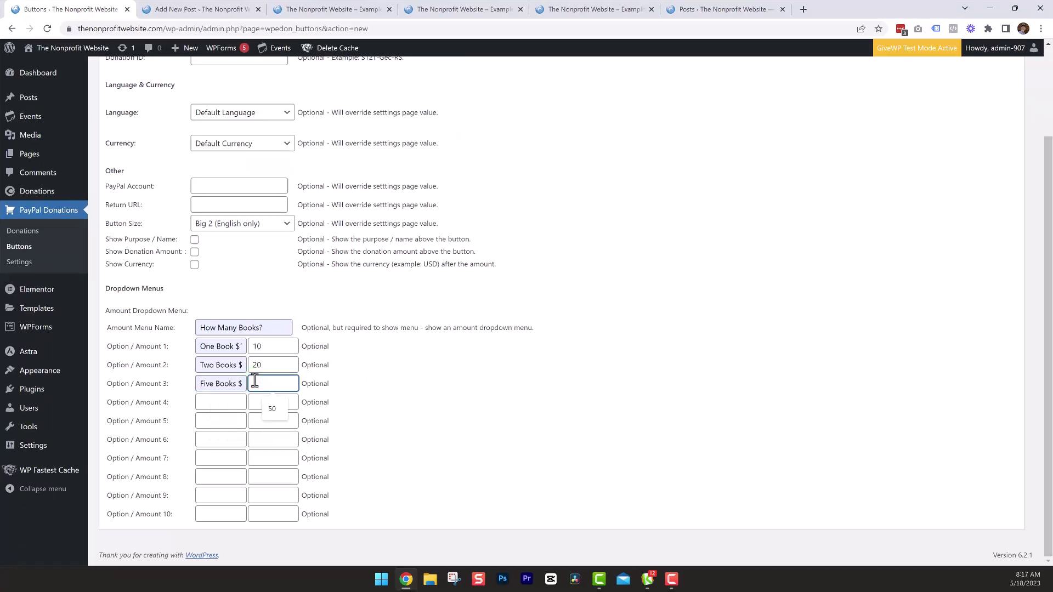
pyautogui.write('50')
pyautogui.click(402, 380)
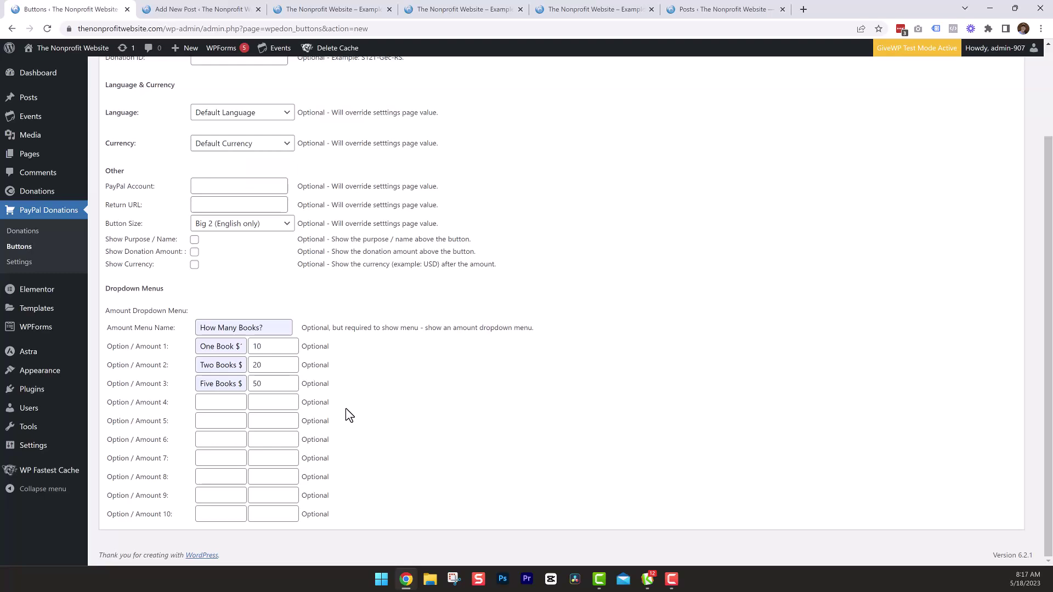
pyautogui.scroll(3, 347, 409)
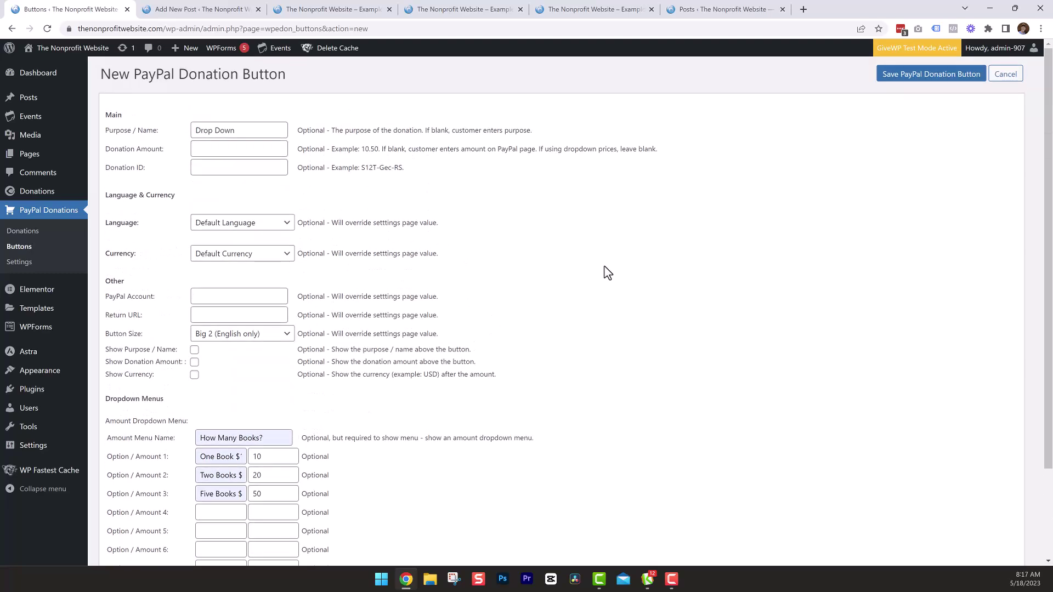
pyautogui.click(951, 76)
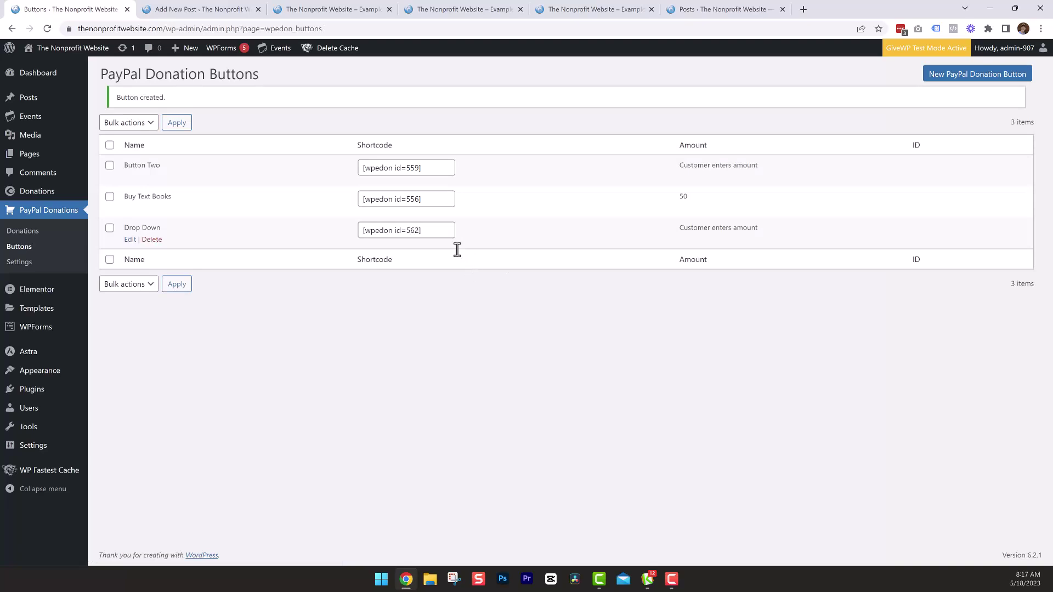
# Copy the Drop Down button's shortcode [wpedon id=562] into a new Shortcode block below the existing two in the PayPal Button Examples post.
pyautogui.click(436, 230)
pyautogui.moveTo(436, 230); pyautogui.dragTo(348, 235)
pyautogui.hotkey('ctrl', 'c')
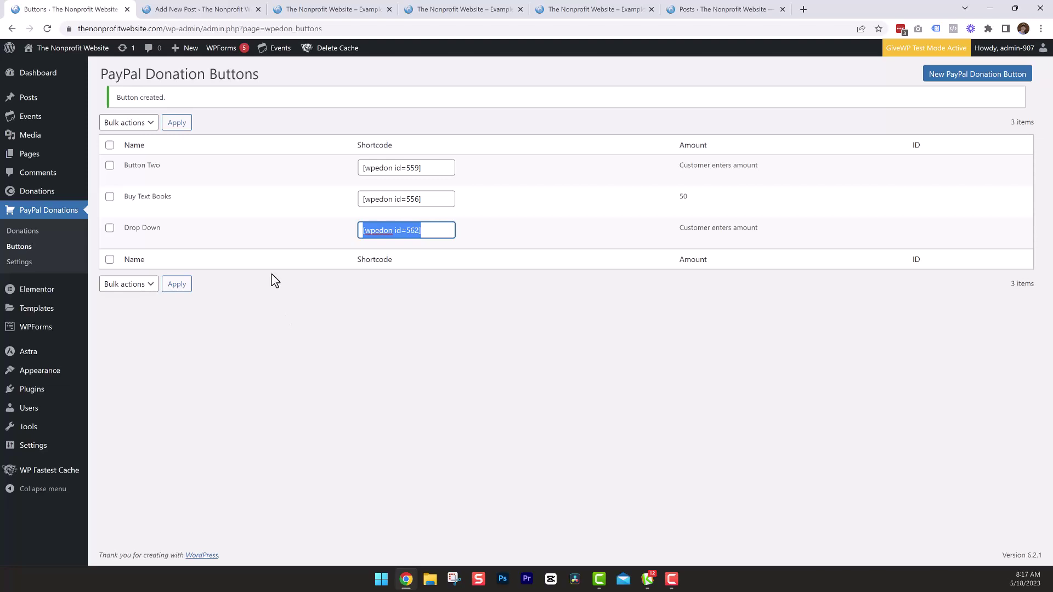
pyautogui.click(197, 10)
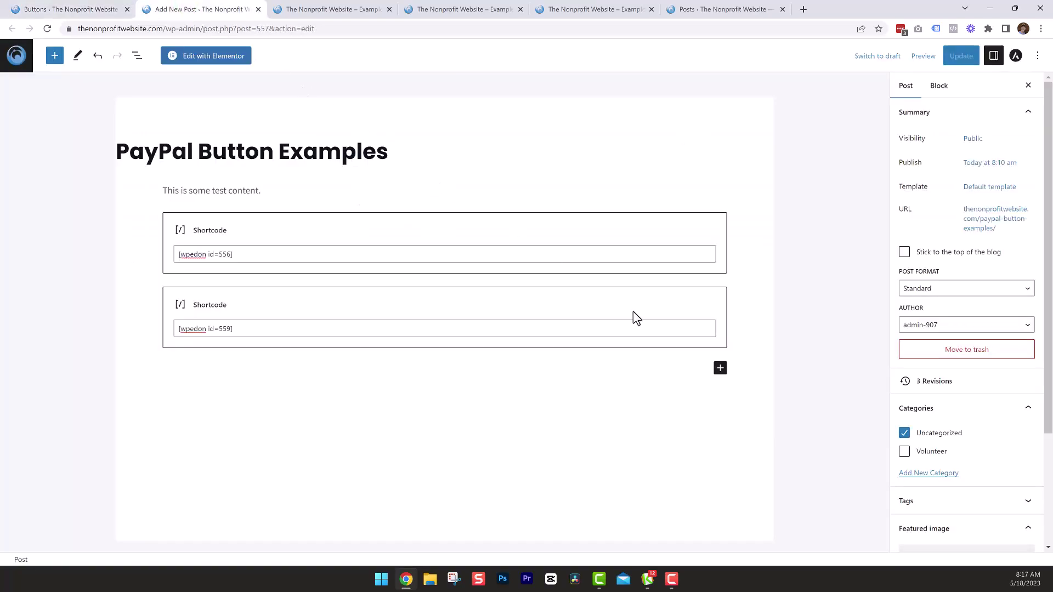
pyautogui.click(720, 371)
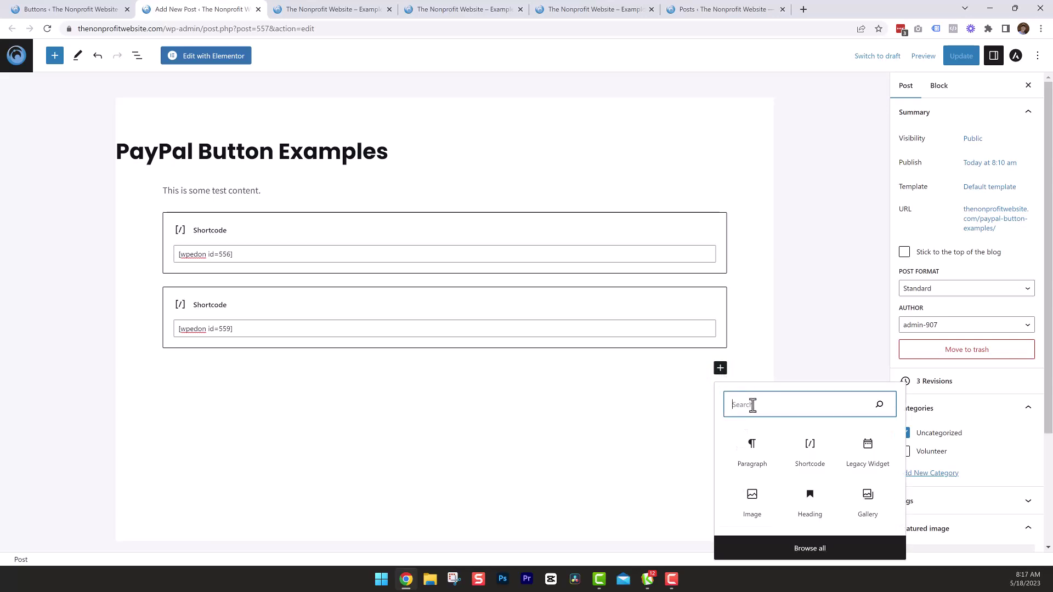
pyautogui.write('short')
pyautogui.click(743, 455)
pyautogui.hotkey('ctrl', 'v')
pyautogui.click(289, 459)
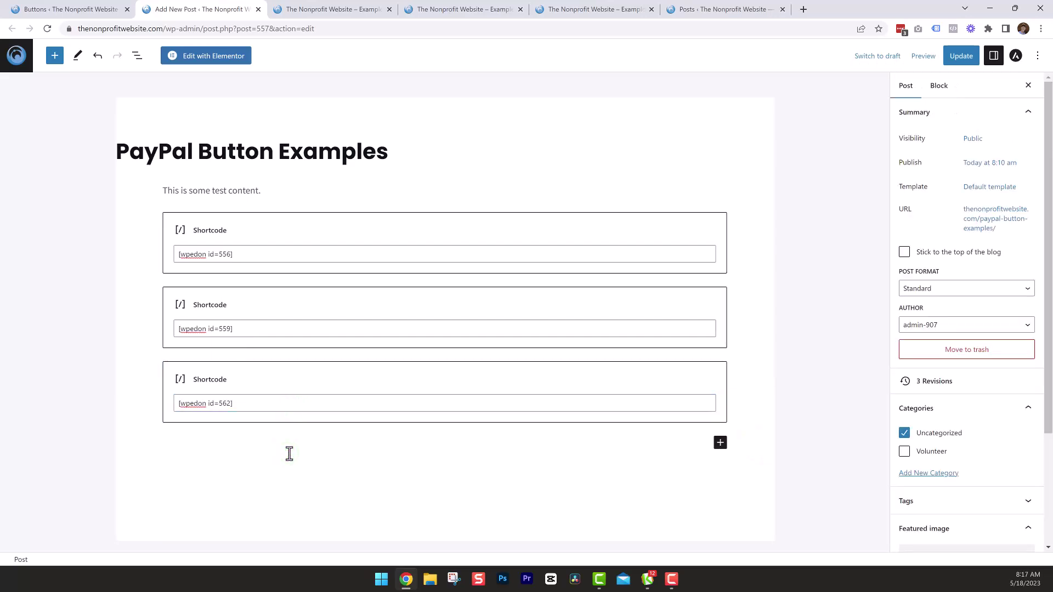
# Update the PayPal Button Examples post and open its live version in a separate browser tab.
pyautogui.click(960, 57)
pyautogui.rightClick(90, 530)
pyautogui.click(127, 426)
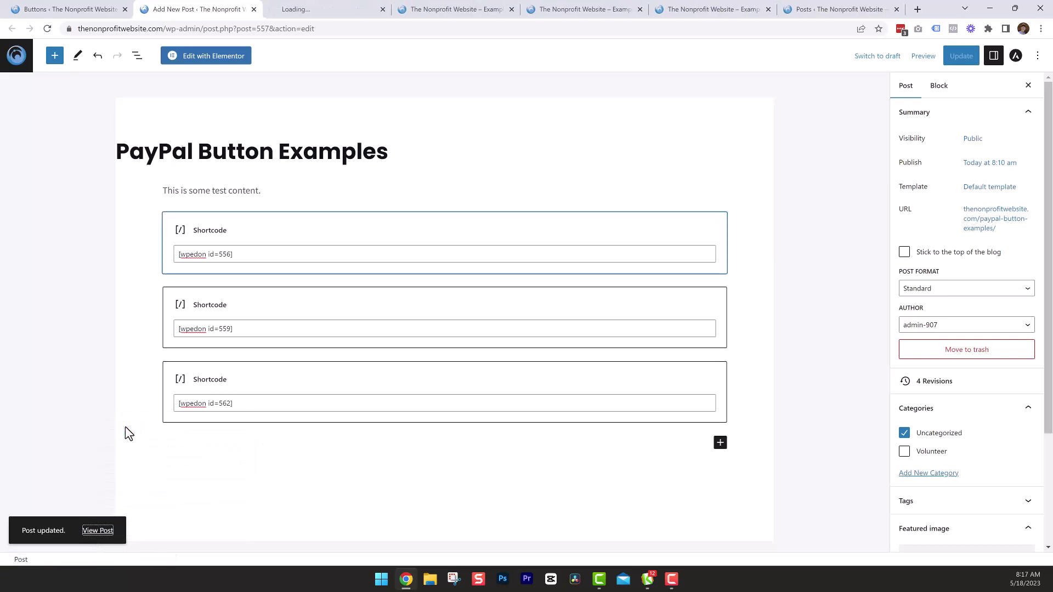
pyautogui.click(316, 9)
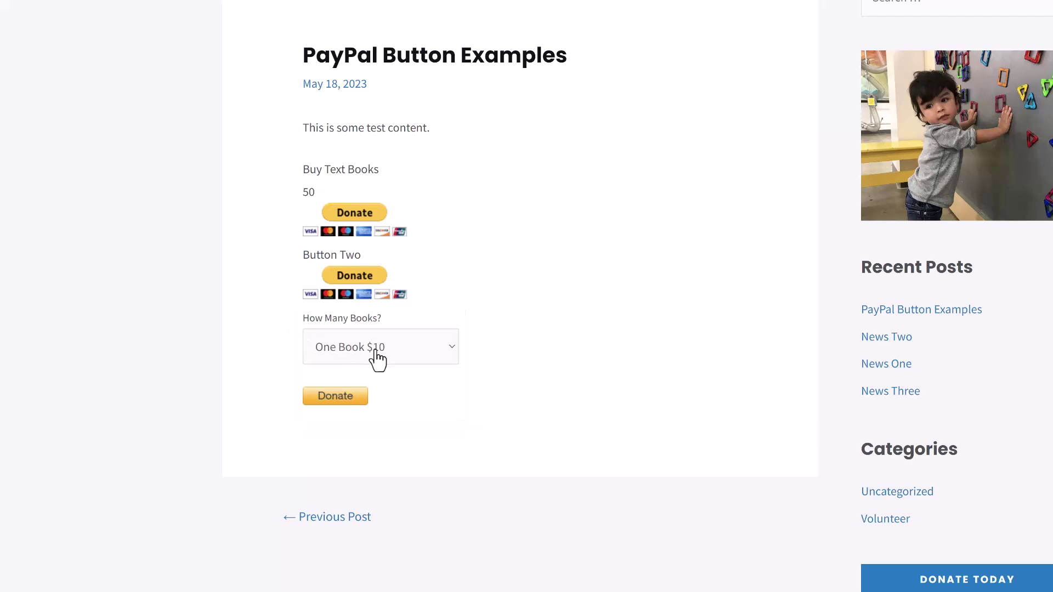
# Test the How Many Books? dropdown donation button with Two Books $20, and cancel out of the PayPal donation page.
pyautogui.click(426, 356)
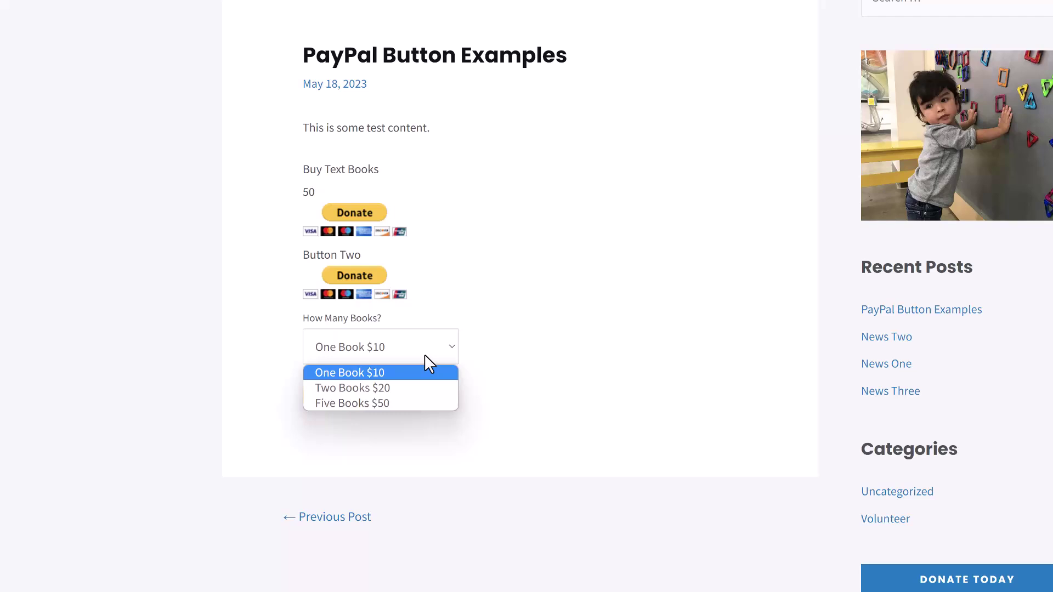
pyautogui.click(376, 388)
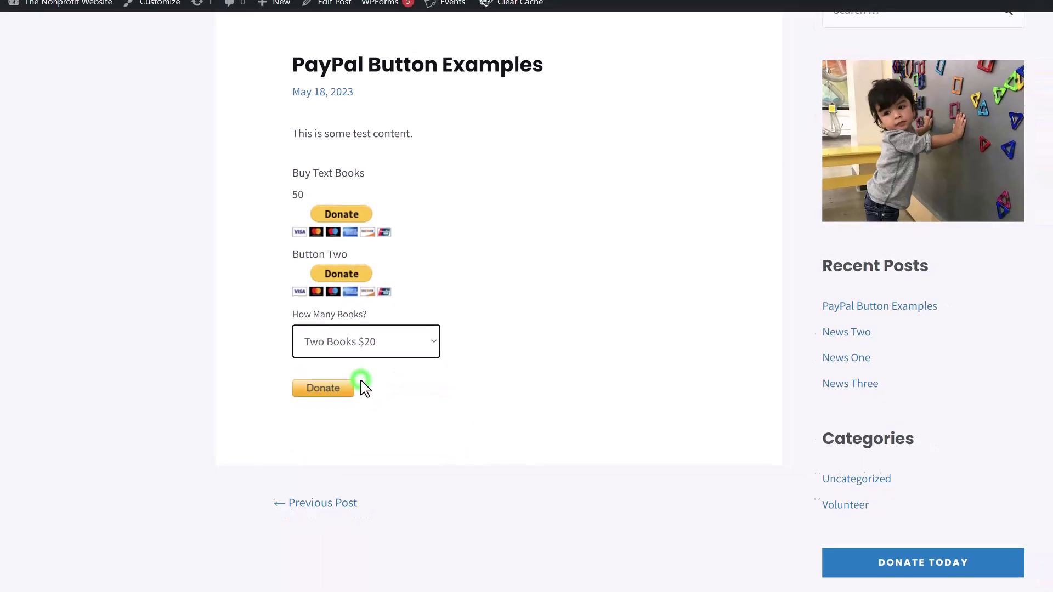
pyautogui.click(325, 390)
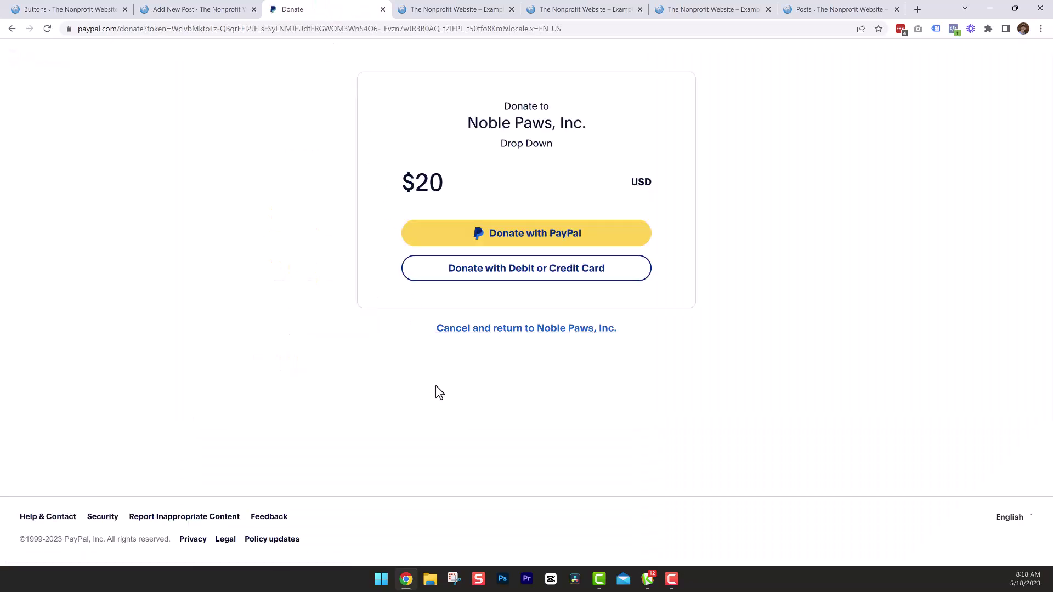
pyautogui.click(509, 332)
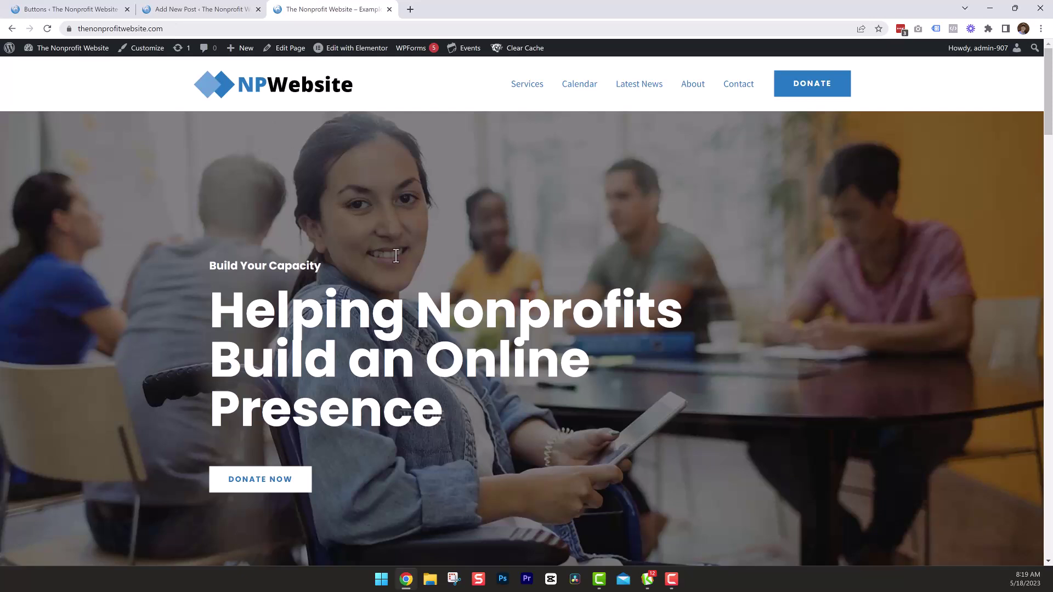
# Open the live site's Latest News page, and open the Widgets editor in the WordPress dashboard.
pyautogui.click(640, 89)
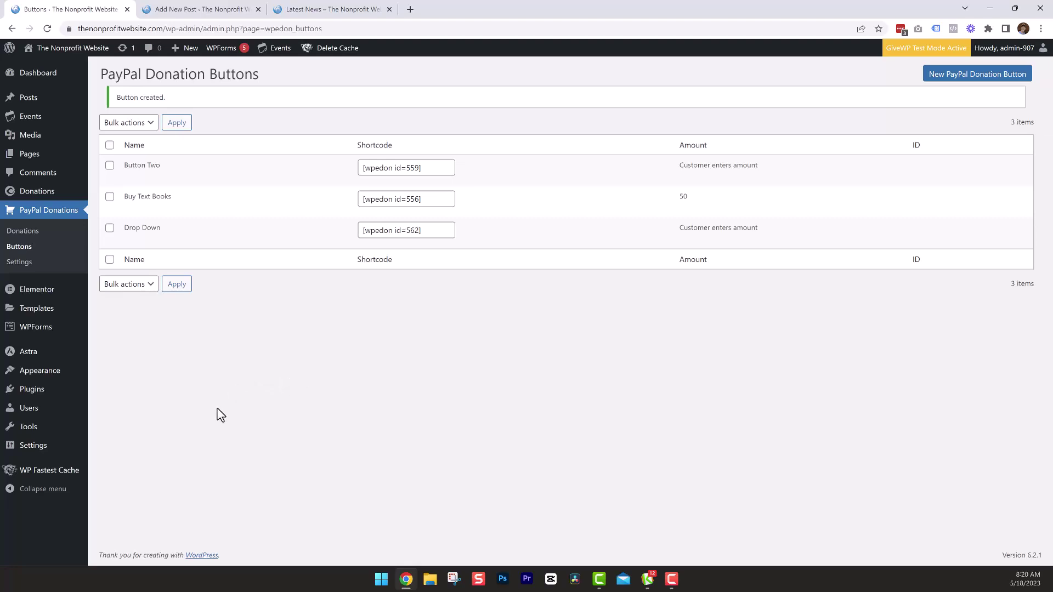
pyautogui.moveTo(55, 370)
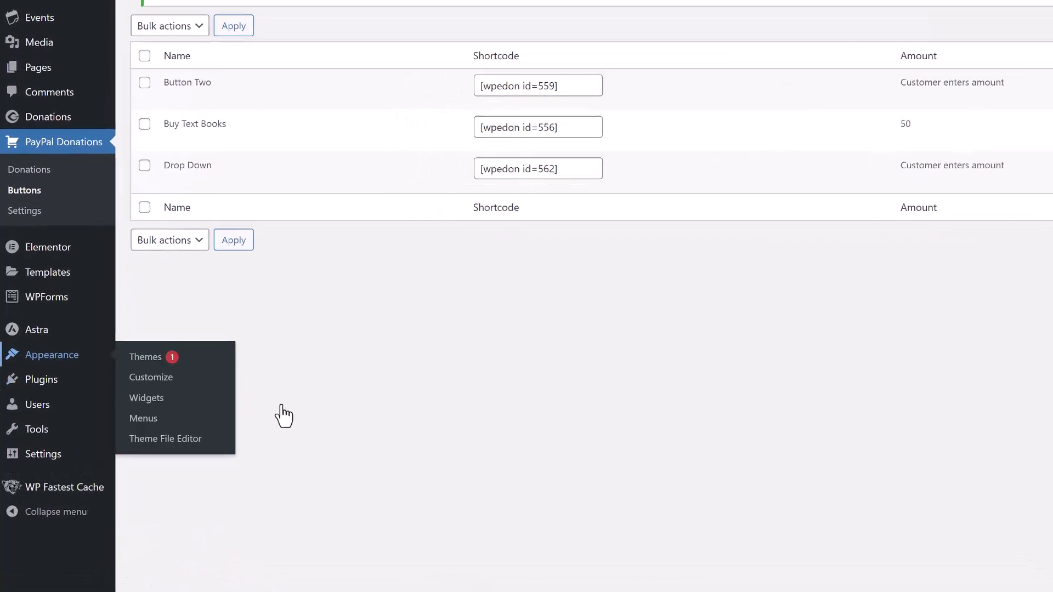
pyautogui.click(157, 397)
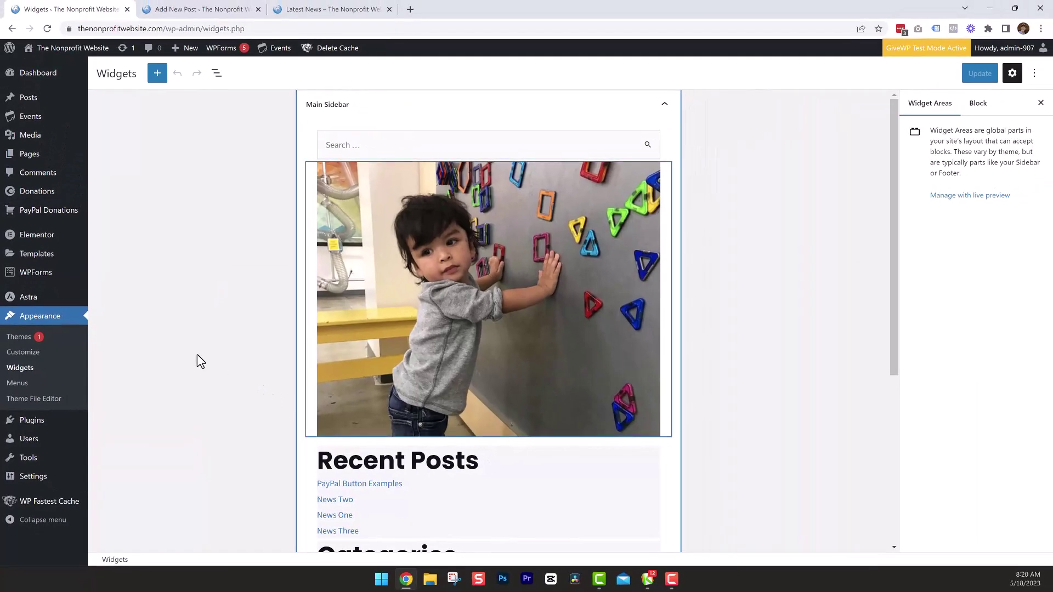
# Find the PayPal Donation Button block with the search "dona" and add it below Donate Today in the Main Sidebar.
pyautogui.scroll(-1, 195, 353)
pyautogui.scroll(-3, 195, 354)
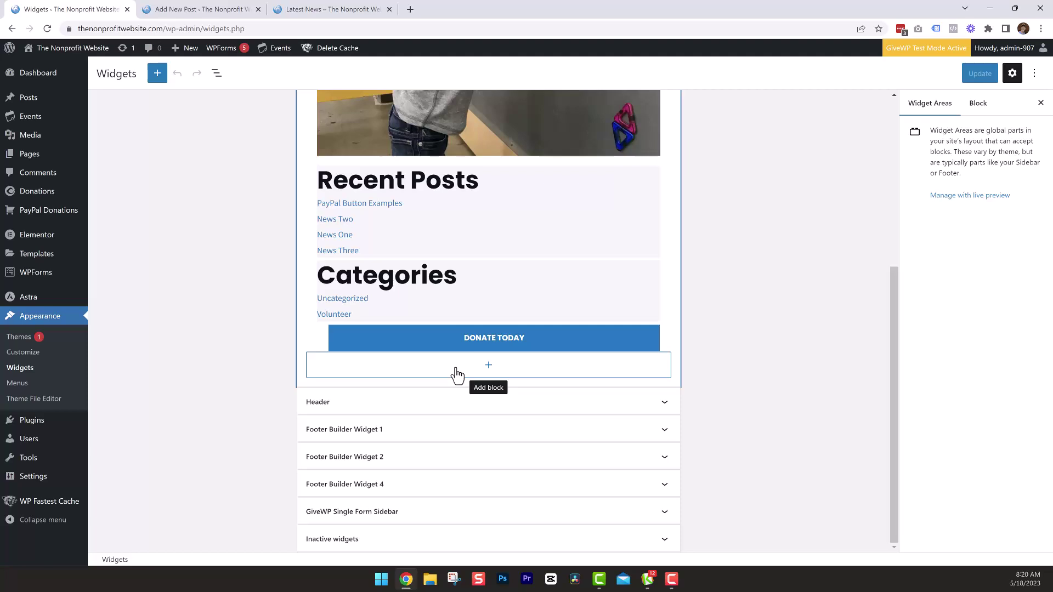
pyautogui.click(489, 366)
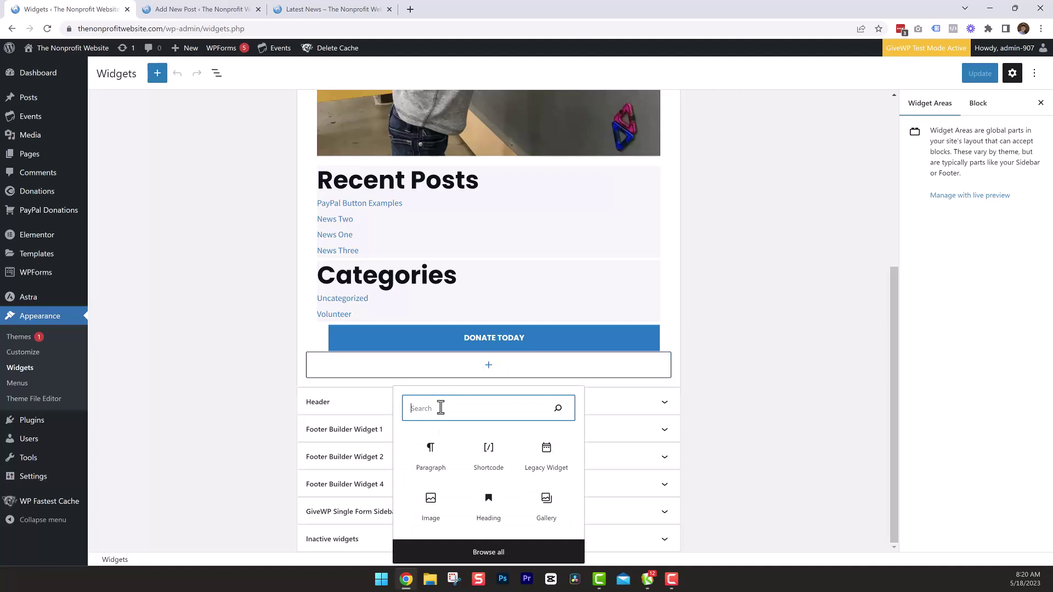
pyautogui.write('dona')
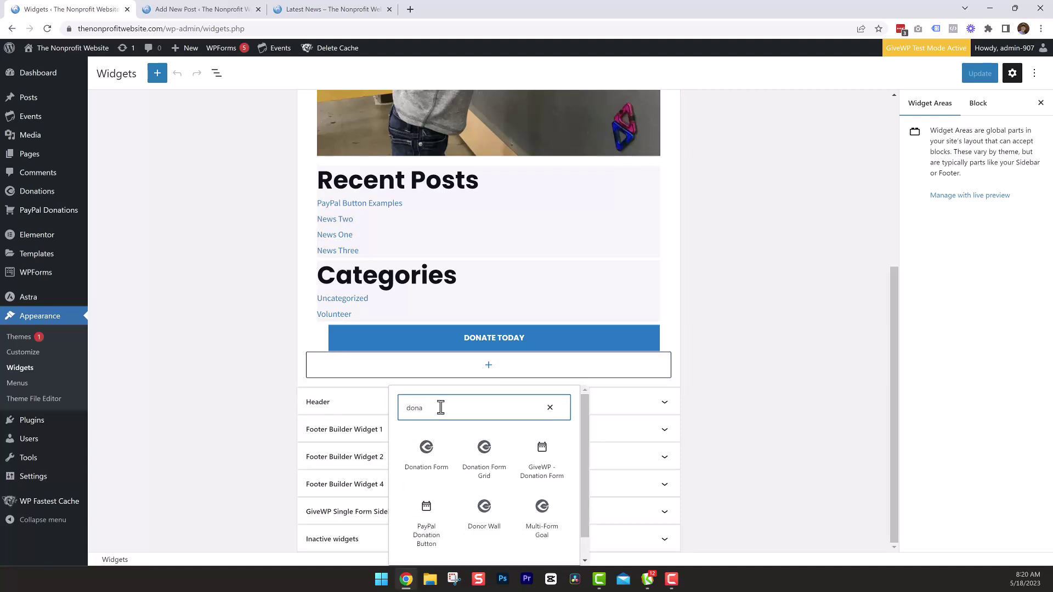
pyautogui.click(430, 545)
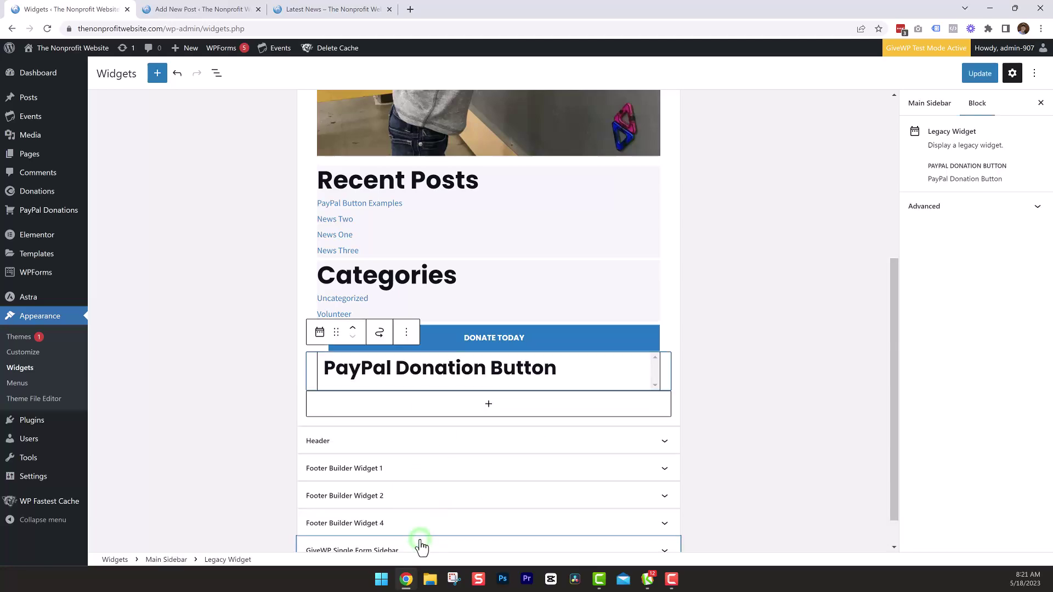
# Name the PayPal Donation Button widget "Book Sale Fundraiser" and assign it the existing Buy Text Books button with amount 50.
pyautogui.click(357, 406)
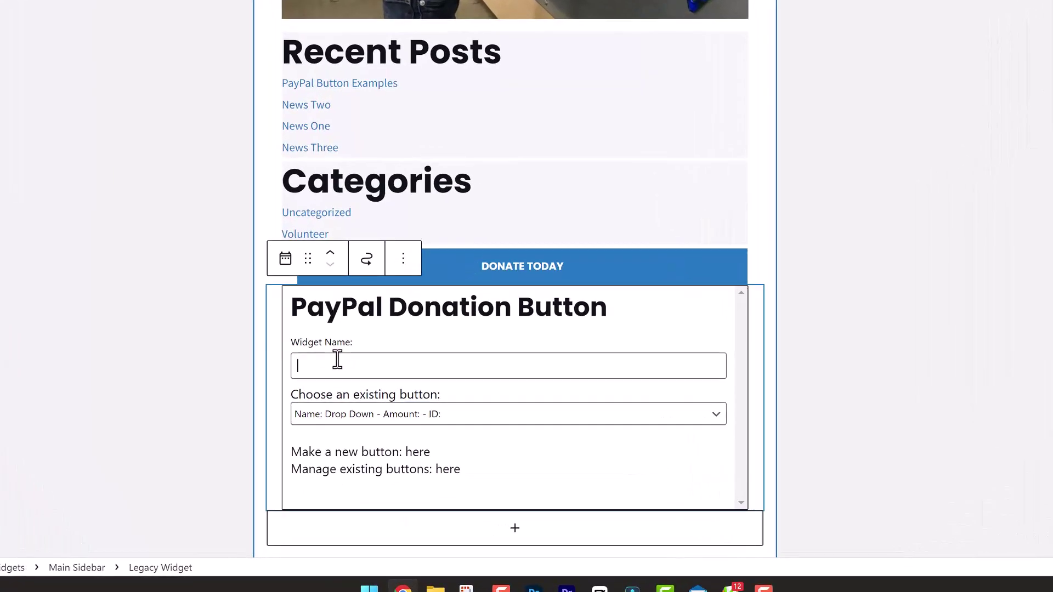
pyautogui.write('B')
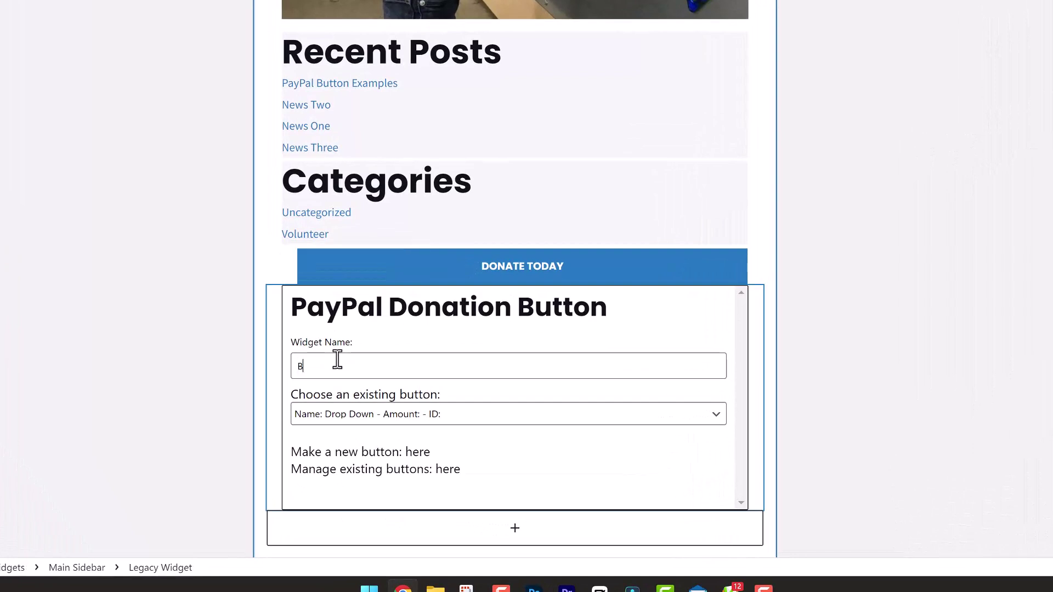
pyautogui.write('ook Sale Fundraiser')
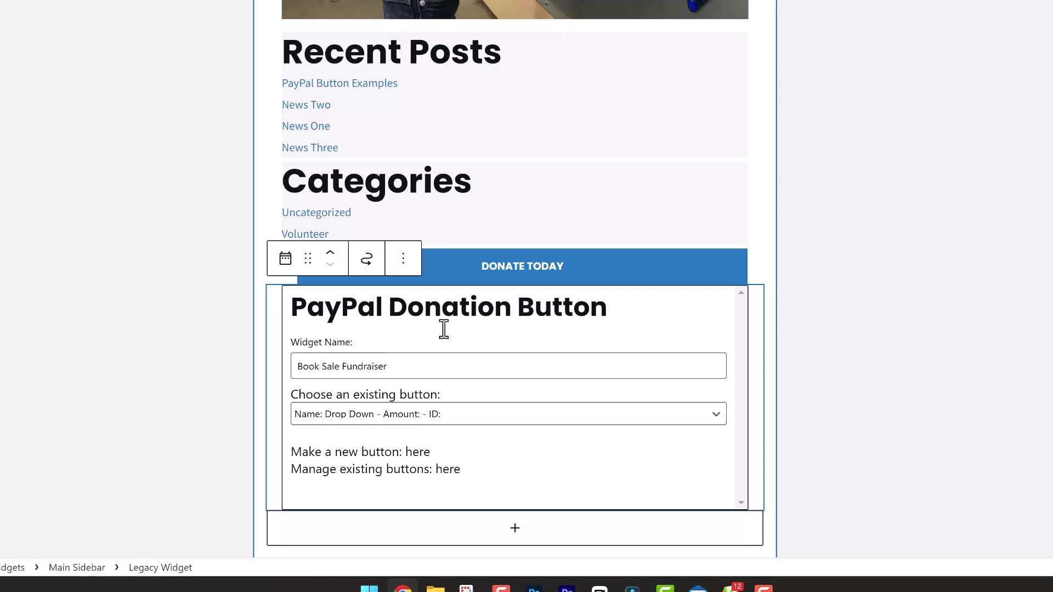
pyautogui.click(441, 311)
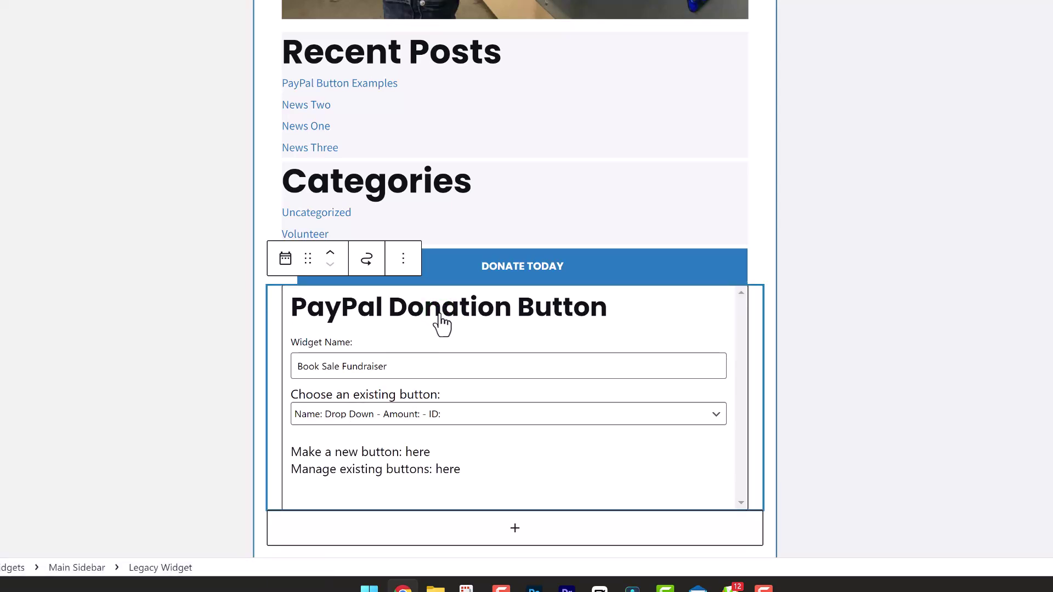
pyautogui.click(457, 414)
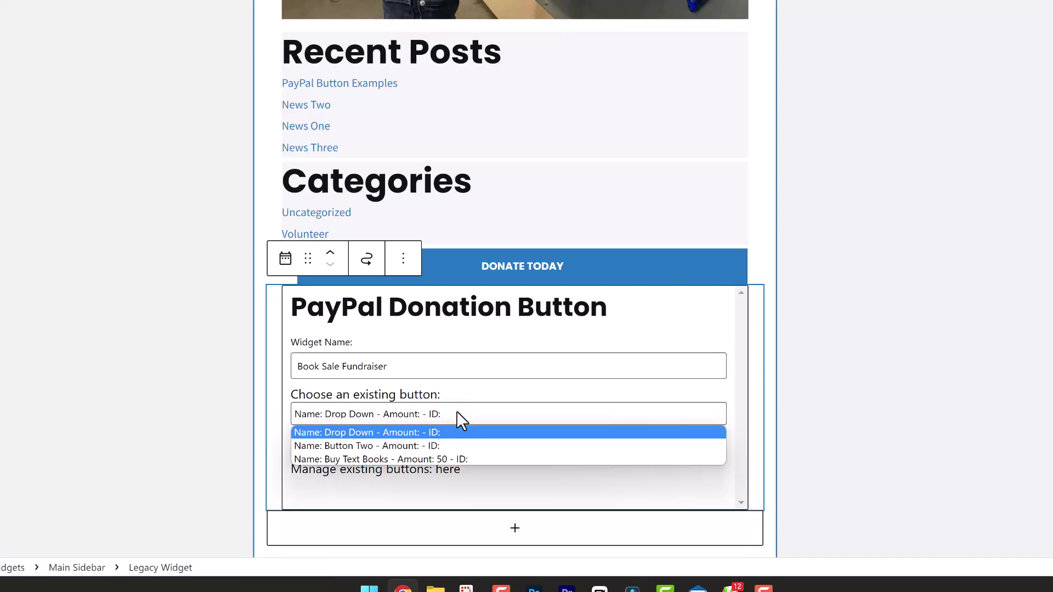
pyautogui.click(458, 414)
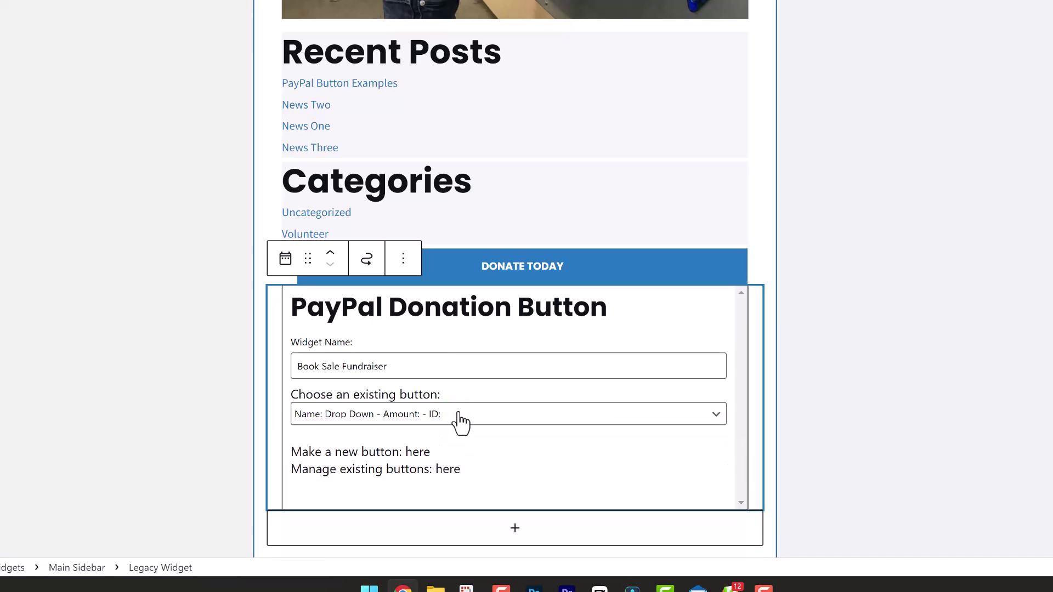
pyautogui.click(479, 415)
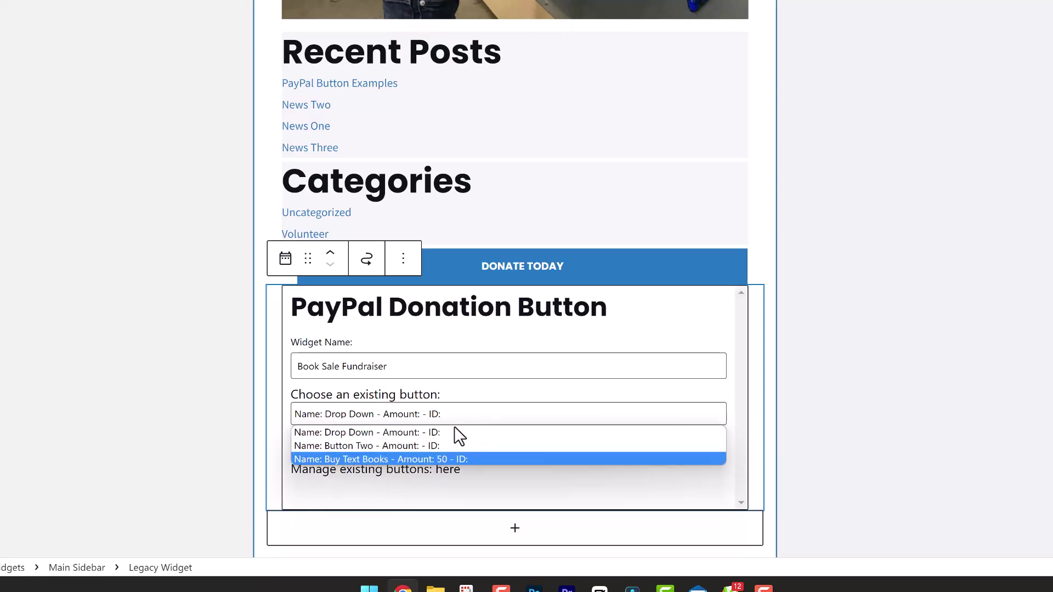
pyautogui.click(409, 459)
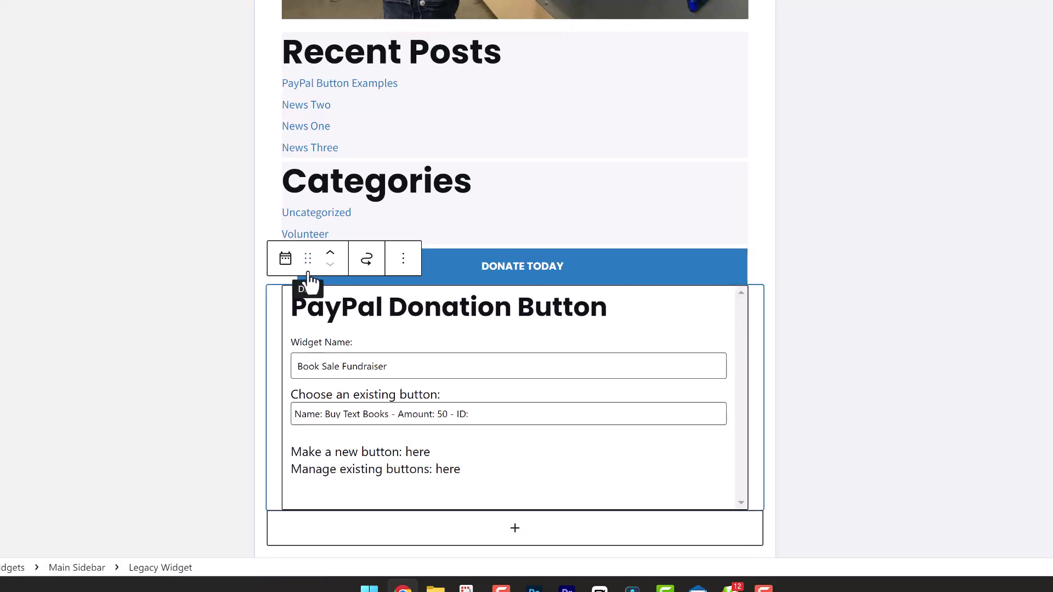
# Move the PayPal Donation Button widget above the search box in the Main Sidebar, save it, and reload the live Latest News page.
pyautogui.moveTo(308, 272); pyautogui.dragTo(337, 105)
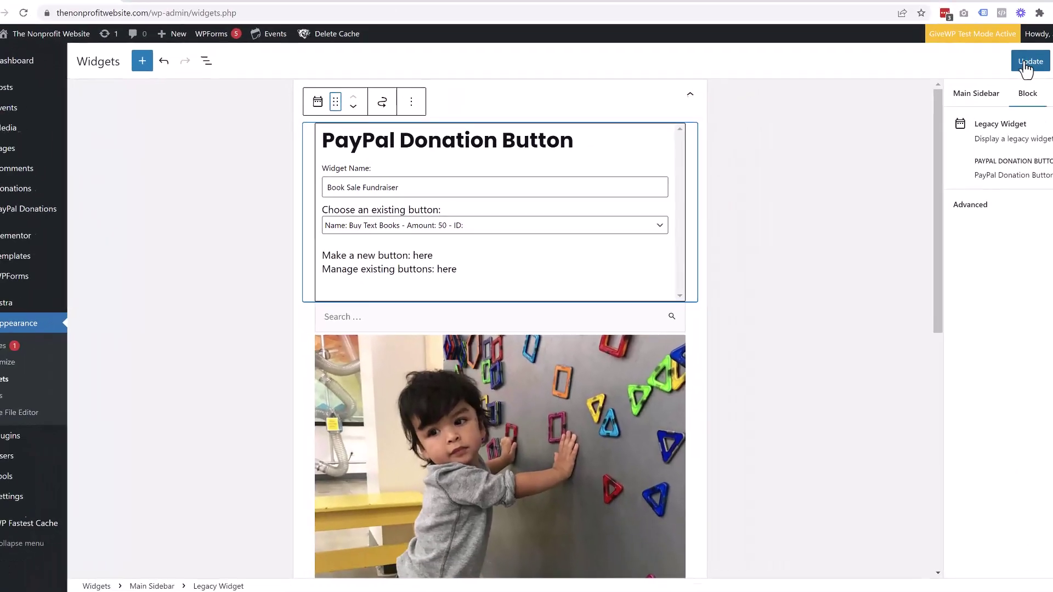
pyautogui.click(973, 72)
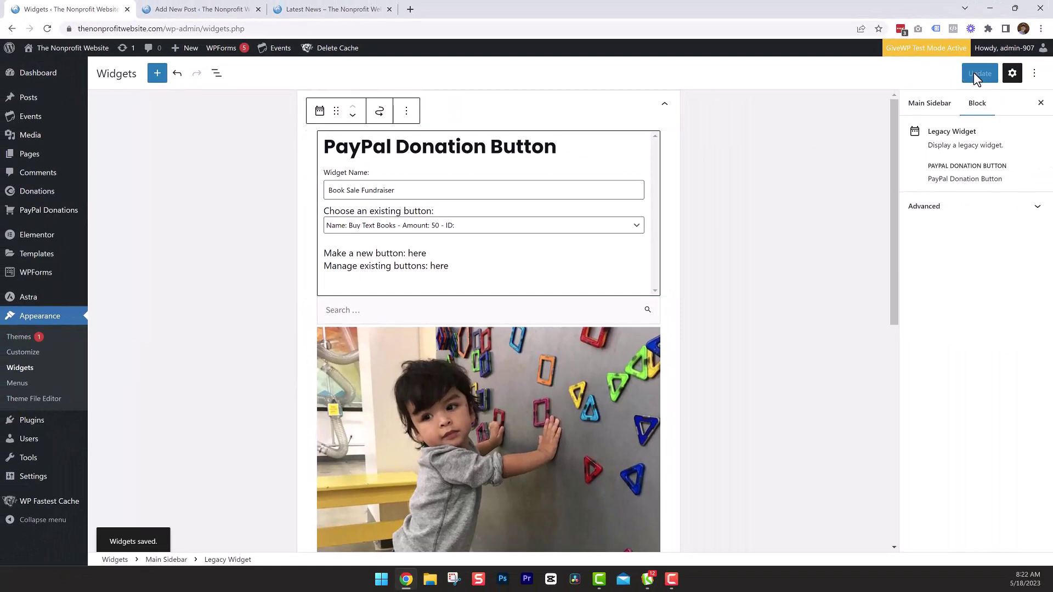
pyautogui.click(344, 11)
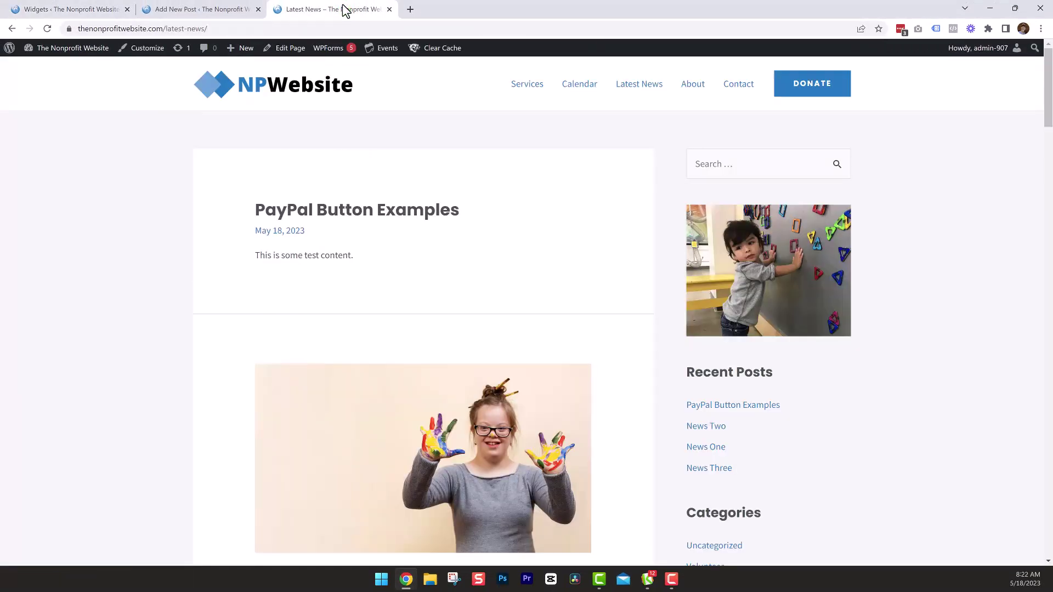
pyautogui.click(47, 28)
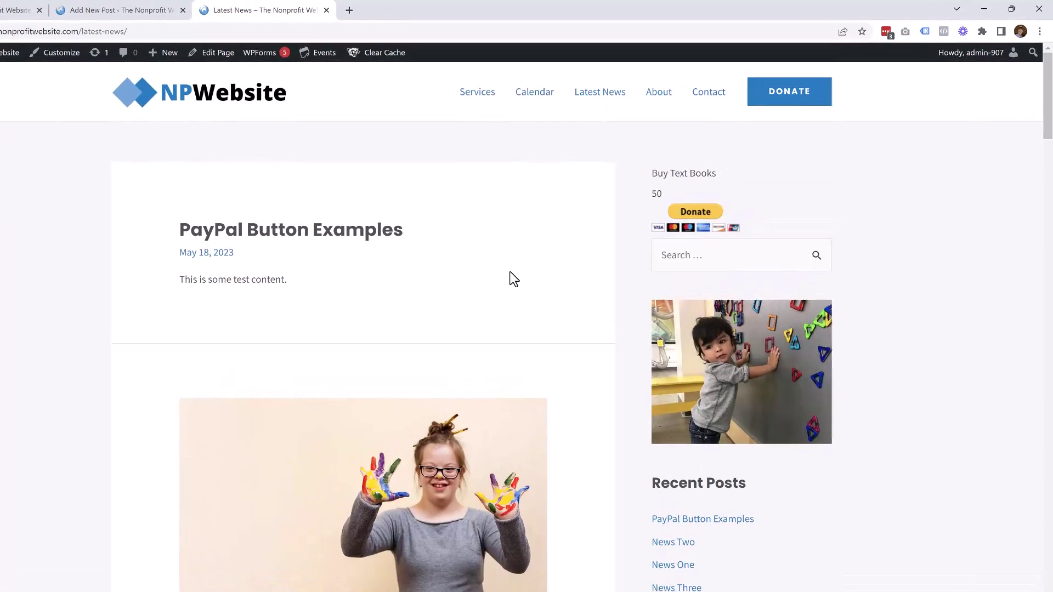